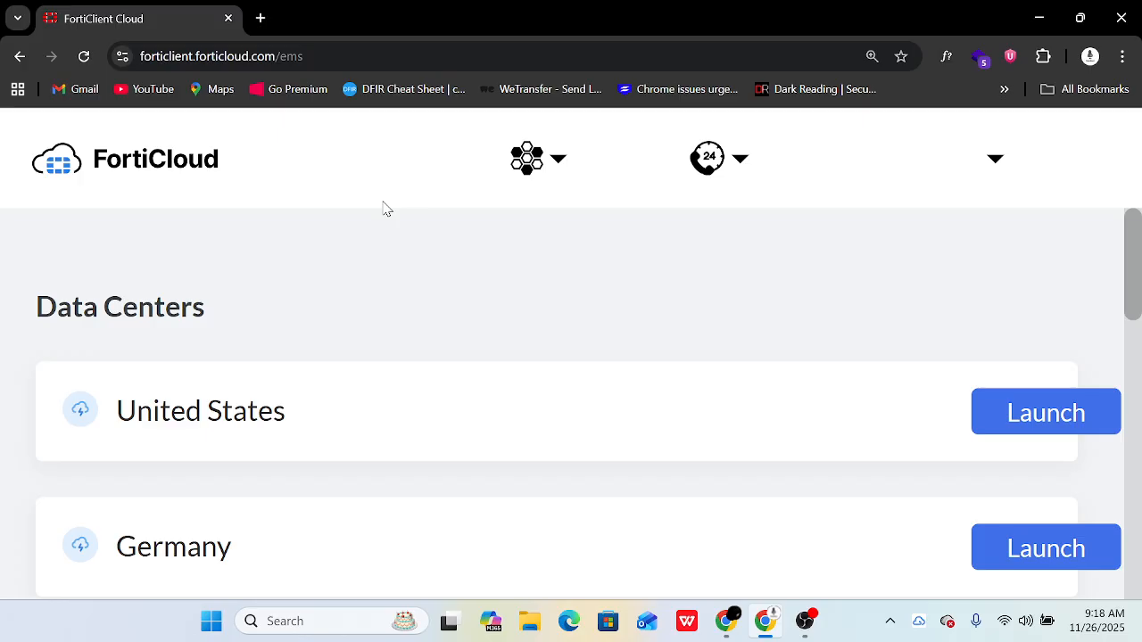
- Open a new blank tab beside the FortiClient Cloud Data Centers page
{"action": "left_click", "coordinate": [263, 18]}
- Search Google for 'Fortinet Firewall' and switch to image results
{"action": "type", "text": "Fprt"}
{"action": "key", "text": "BackSpace"}
{"action": "key", "text": "BackSpace"}
{"action": "key", "text": "BackSpace"}
{"action": "type", "text": "ortin"}
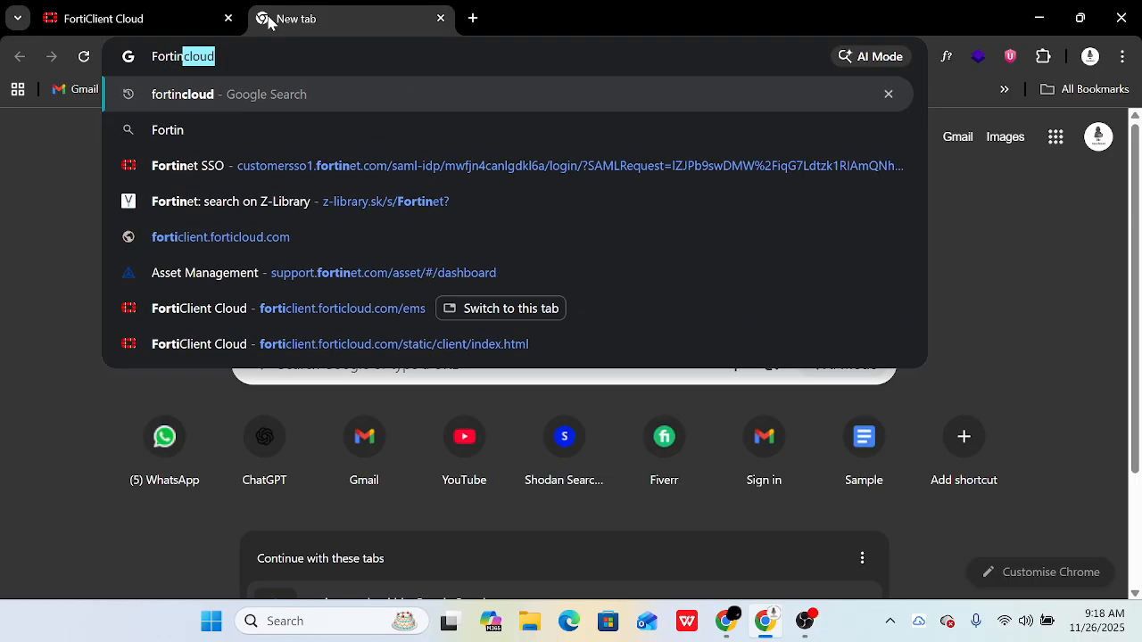
{"action": "type", "text": "et Firewall"}
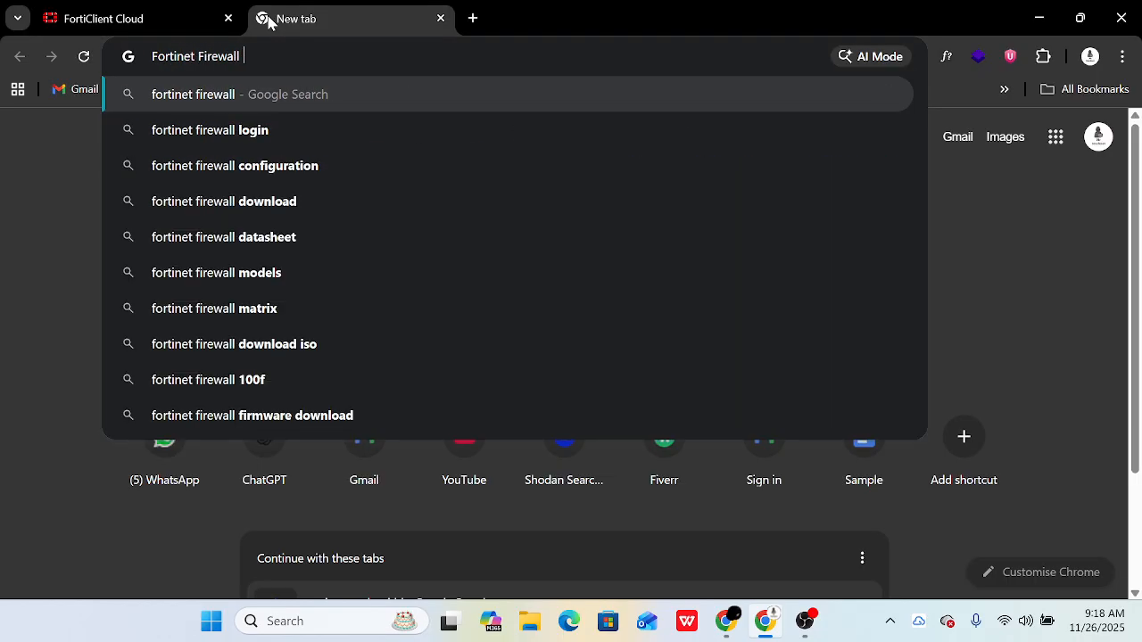
{"action": "key", "text": "Return"}
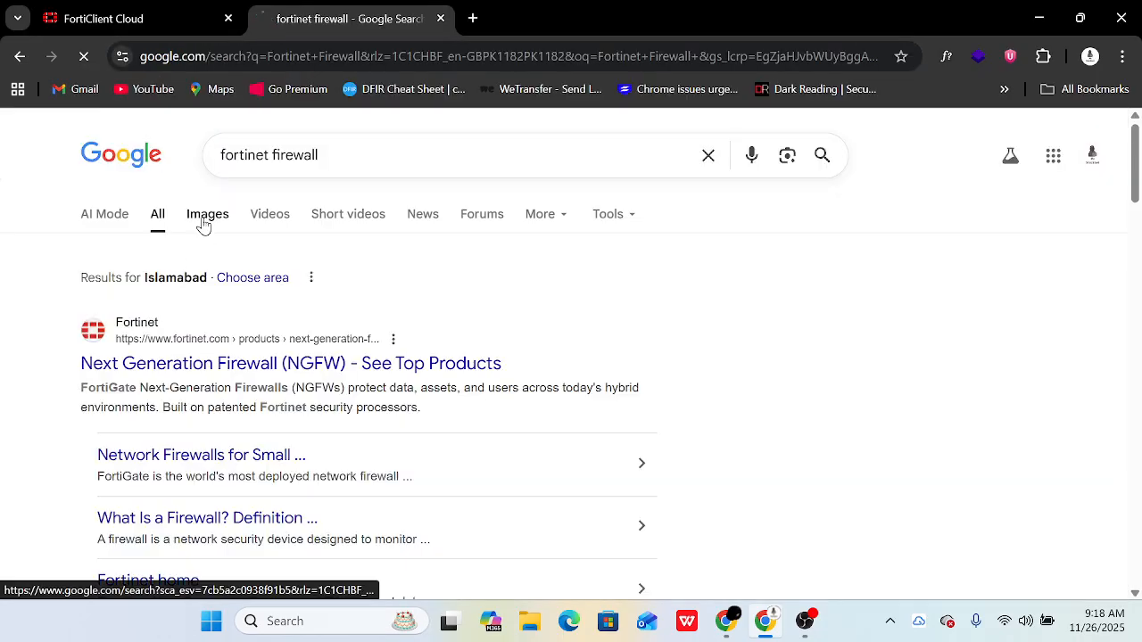
{"action": "left_click", "coordinate": [205, 221]}
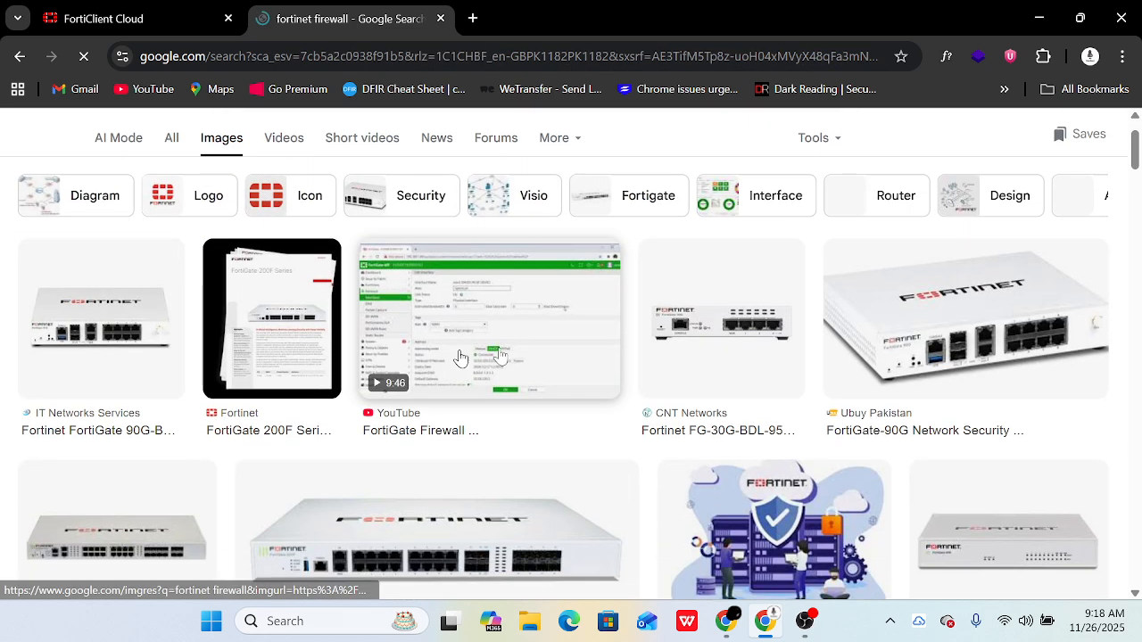
- Preview the FortiGate-90G and FortiGate 200G product images
{"action": "scroll", "coordinate": [861, 337], "scroll_direction": "down", "scroll_amount": 1}
{"action": "left_click", "coordinate": [861, 337]}
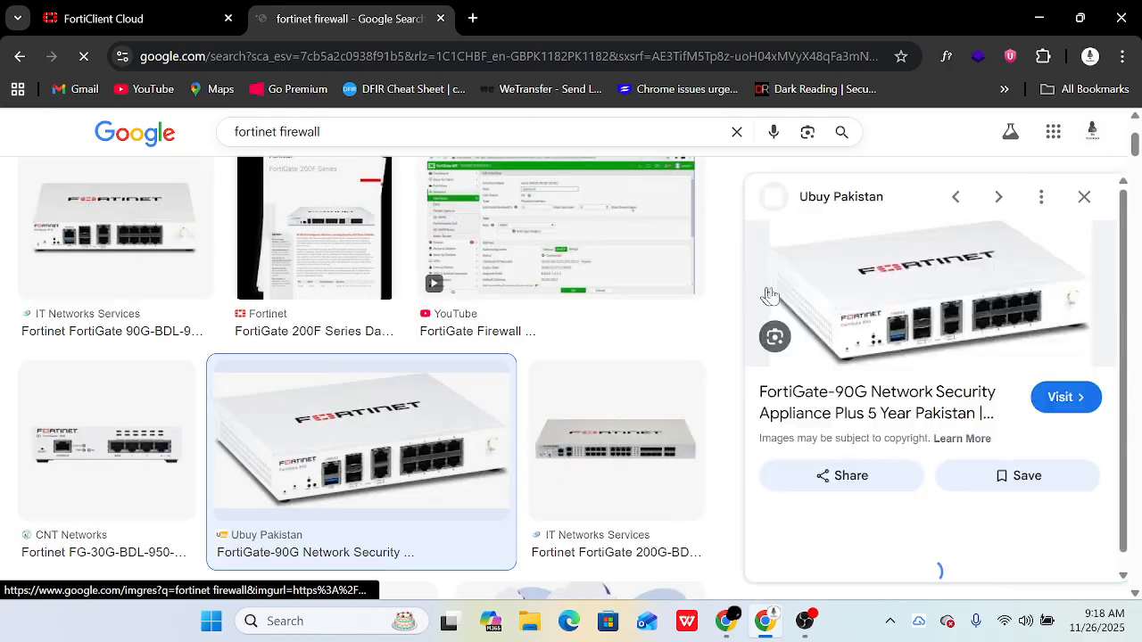
{"action": "scroll", "coordinate": [536, 264], "scroll_direction": "up", "scroll_amount": 1}
{"action": "scroll", "coordinate": [401, 304], "scroll_direction": "down", "scroll_amount": 3}
{"action": "left_click", "coordinate": [584, 298]}
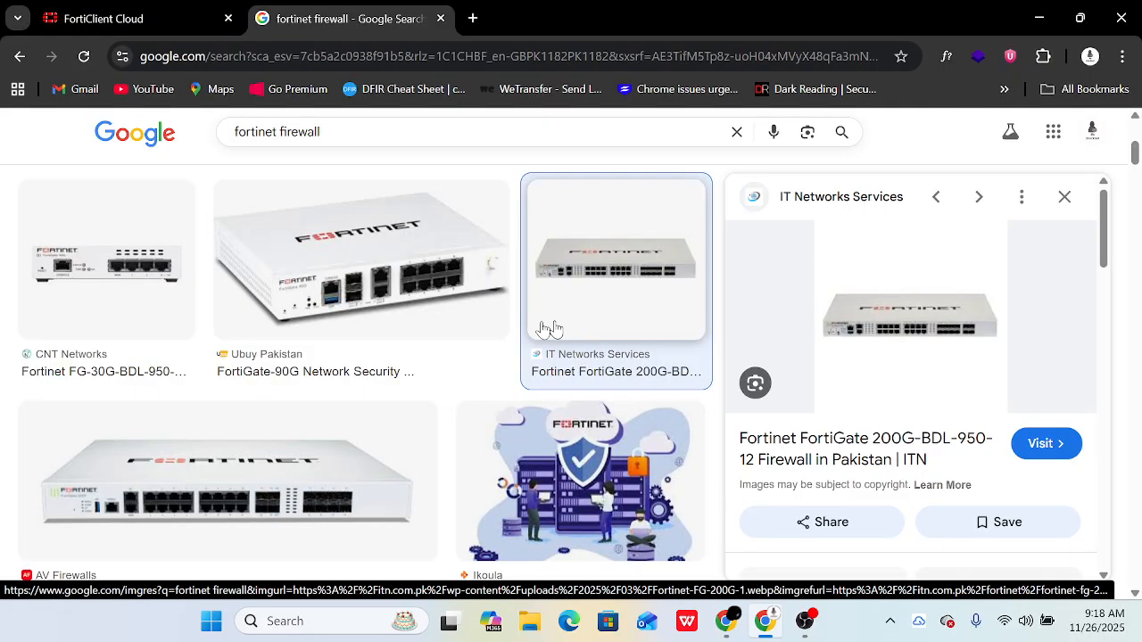
{"action": "scroll", "coordinate": [561, 326], "scroll_direction": "down", "scroll_amount": 2}
{"action": "scroll", "coordinate": [355, 340], "scroll_direction": "down", "scroll_amount": 2}
{"action": "scroll", "coordinate": [355, 340], "scroll_direction": "down", "scroll_amount": 8}
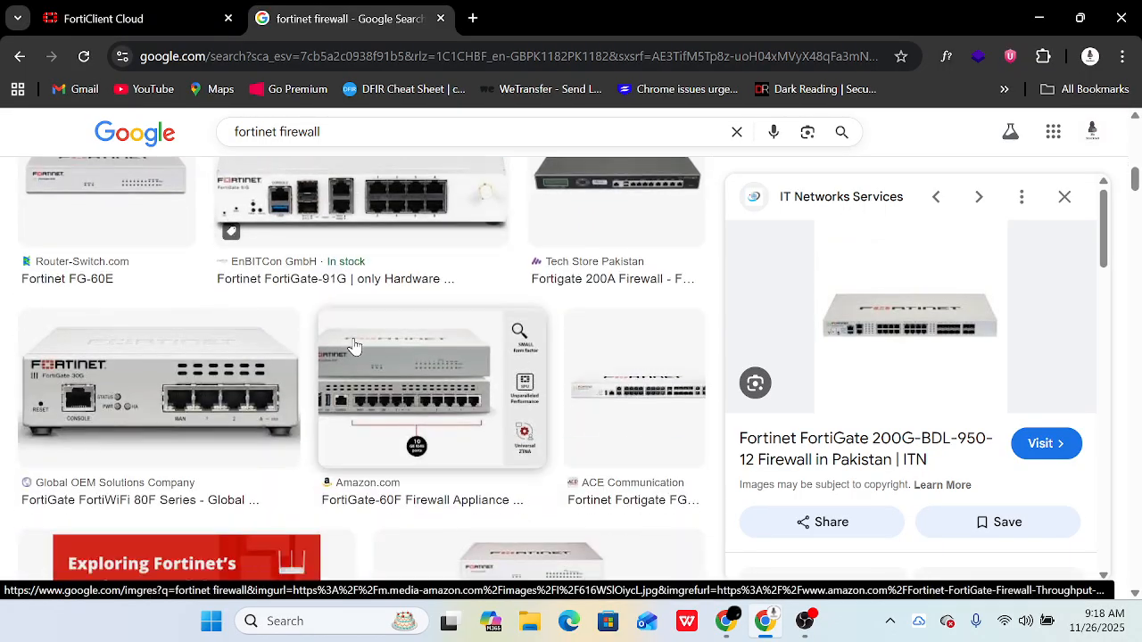
{"action": "scroll", "coordinate": [353, 347], "scroll_direction": "down", "scroll_amount": 4}
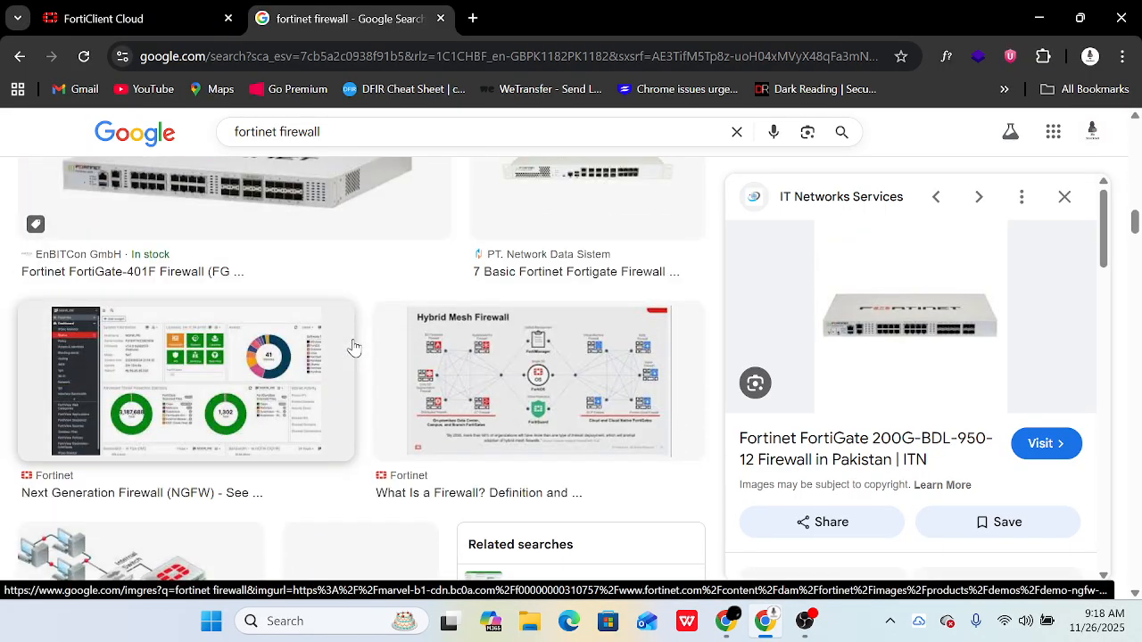
{"action": "scroll", "coordinate": [354, 347], "scroll_direction": "up", "scroll_amount": 5}
{"action": "scroll", "coordinate": [354, 379], "scroll_direction": "down", "scroll_amount": 2}
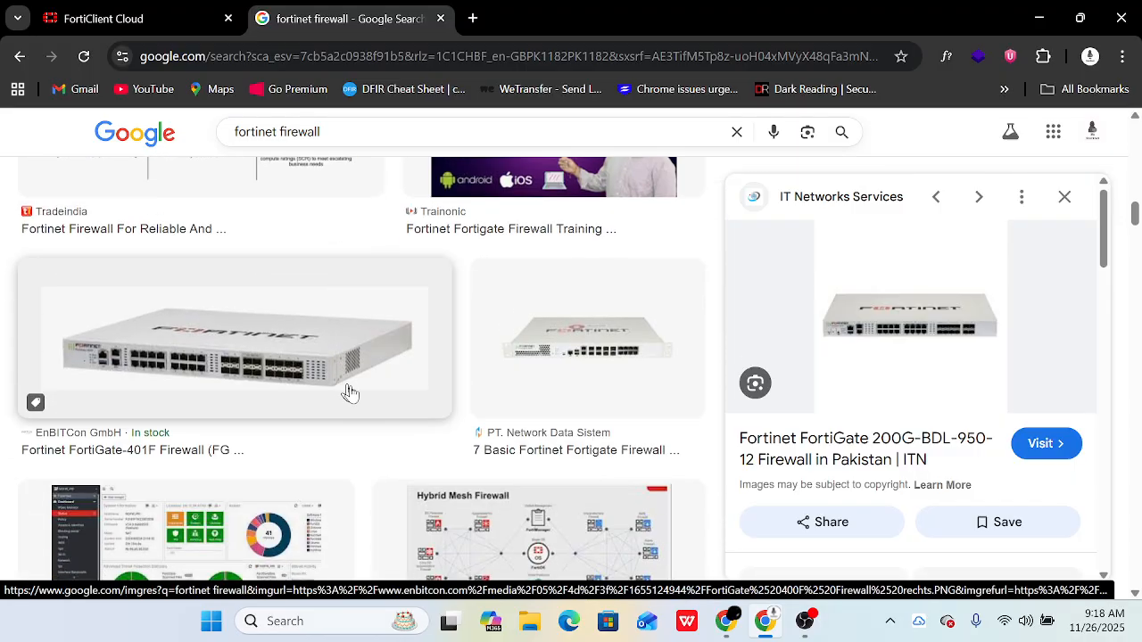
- Preview the FortiGate-401F image, close the preview, and return to the FortiClient Cloud tab
{"action": "left_click", "coordinate": [259, 337]}
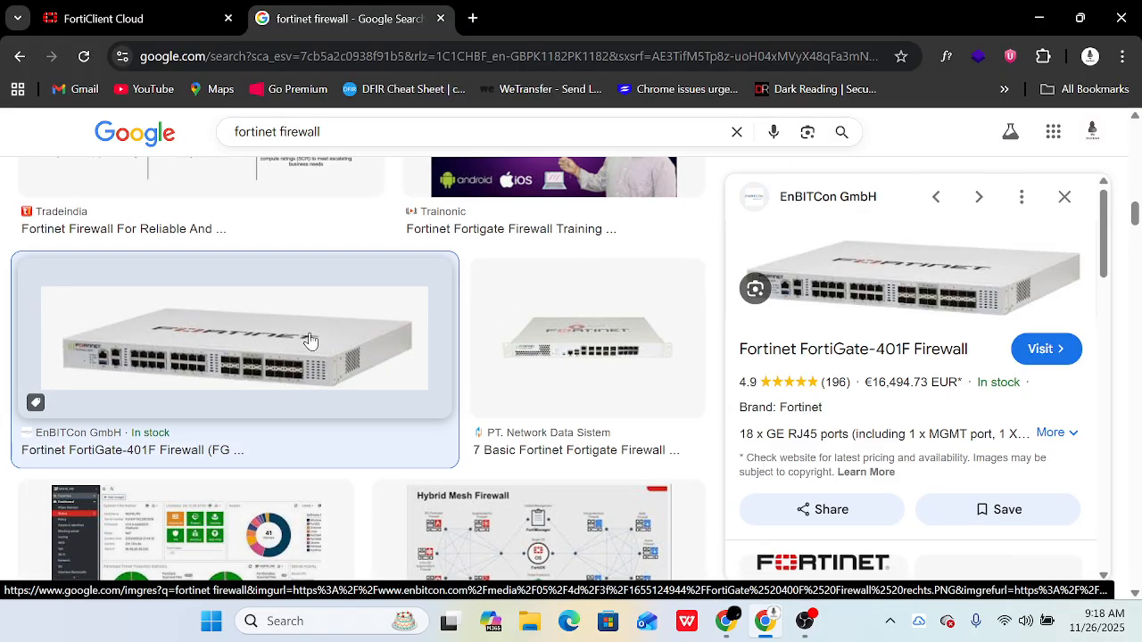
{"action": "scroll", "coordinate": [428, 345], "scroll_direction": "up", "scroll_amount": 2}
{"action": "scroll", "coordinate": [527, 323], "scroll_direction": "up", "scroll_amount": 2}
{"action": "scroll", "coordinate": [571, 286], "scroll_direction": "down", "scroll_amount": 7}
{"action": "left_click", "coordinate": [1054, 205]}
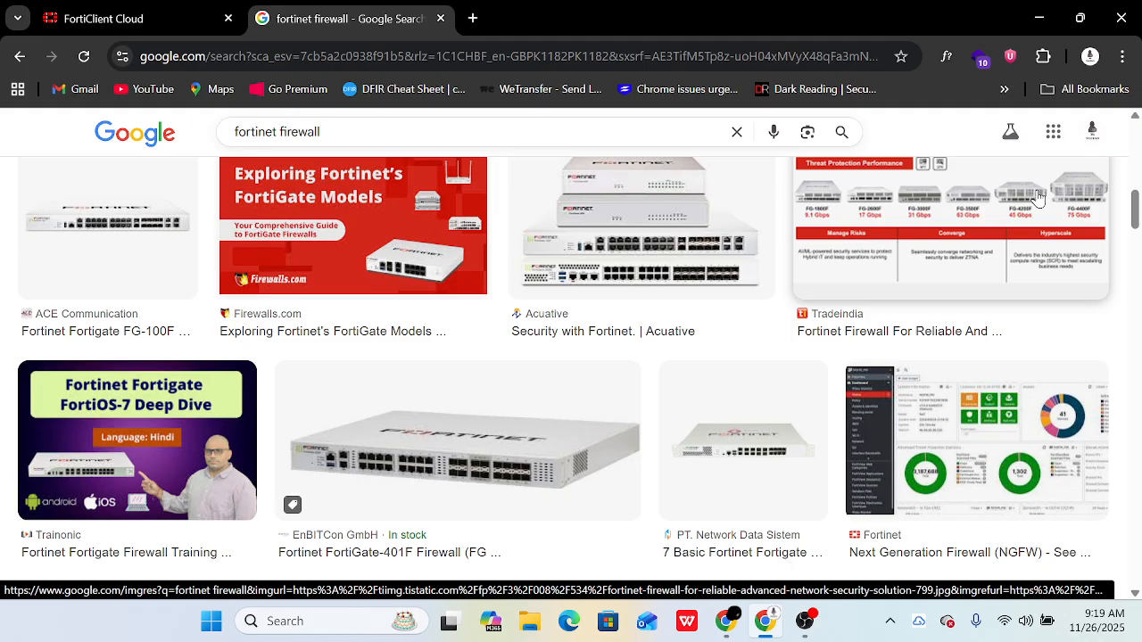
{"action": "left_click", "coordinate": [221, 13]}
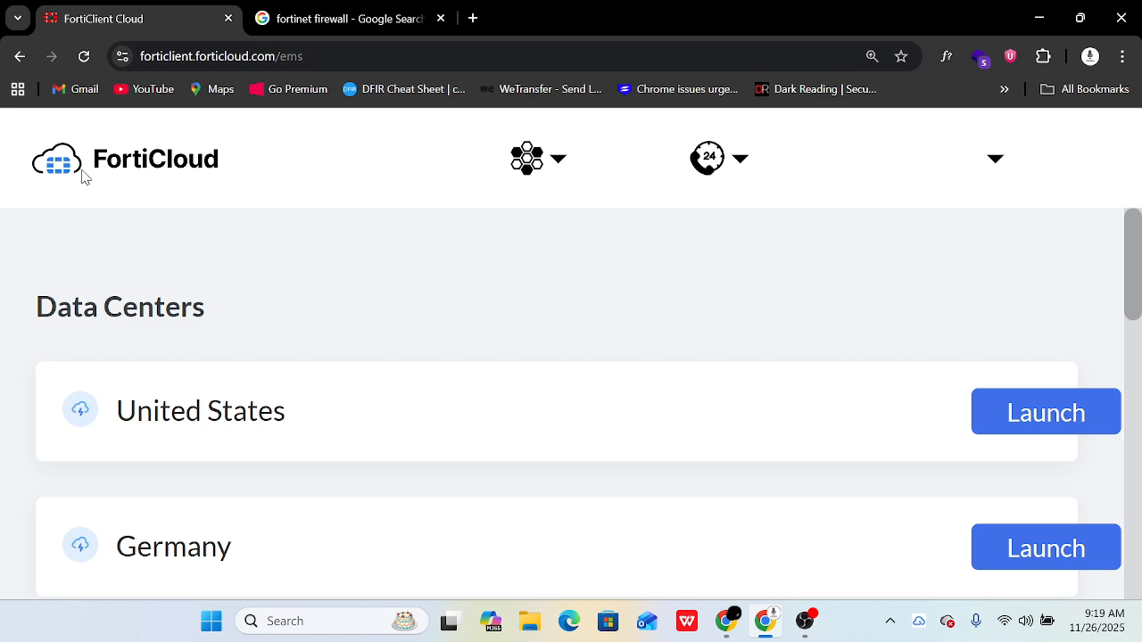
- Launch VMware Workstation Pro by searching 'vm' in Windows Search
{"action": "key", "text": "super"}
{"action": "type", "text": "vm"}
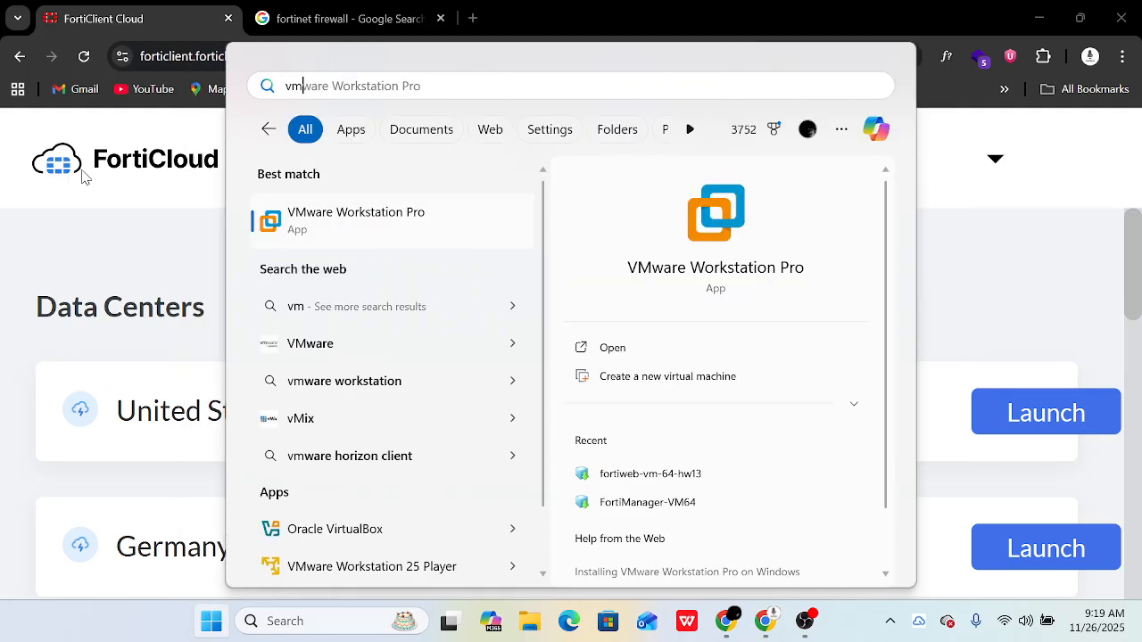
{"action": "key", "text": "Return"}
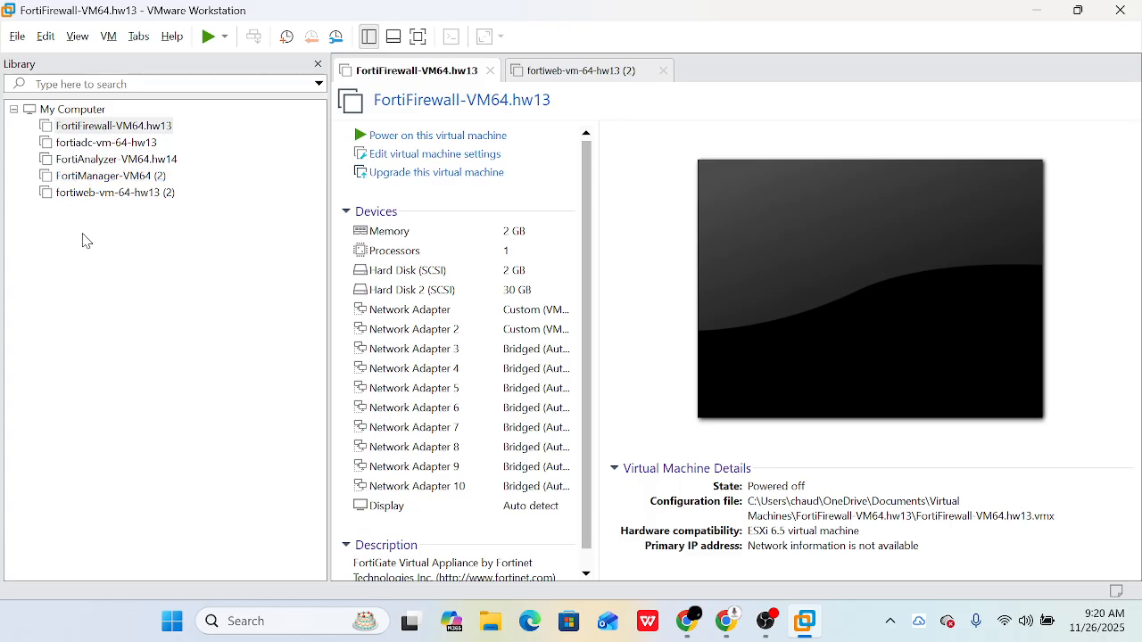
- Remove the fortiadc-vm-64-hw13 machine from the library, close the fortiweb (2) tab, and minimize Workstation
{"action": "left_click", "coordinate": [107, 144]}
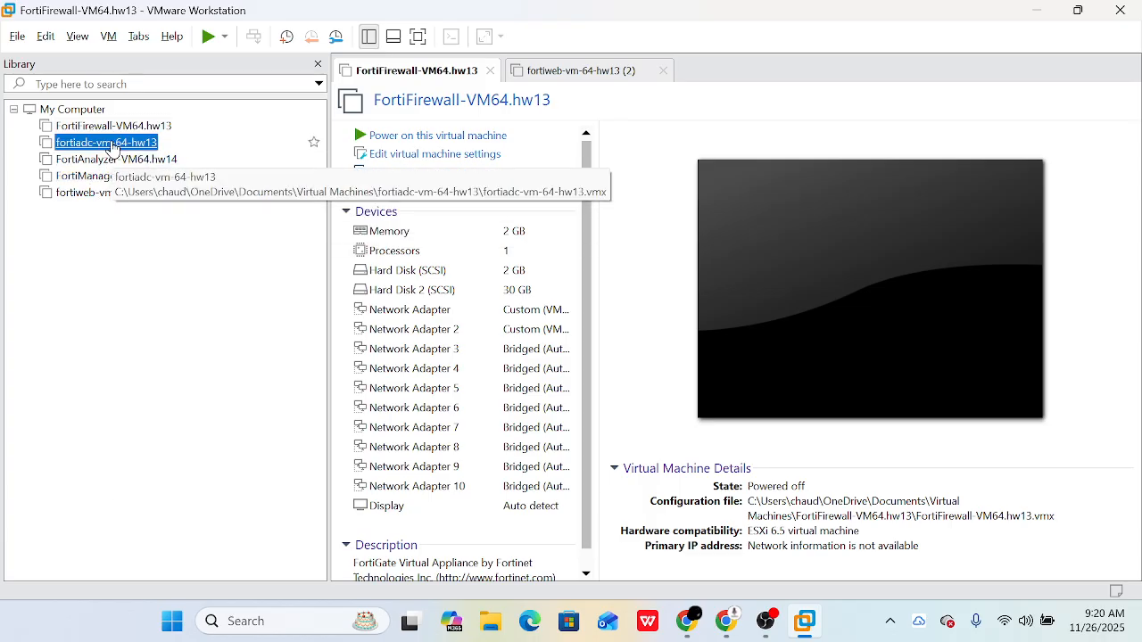
{"action": "right_click", "coordinate": [112, 147]}
{"action": "left_click", "coordinate": [148, 243]}
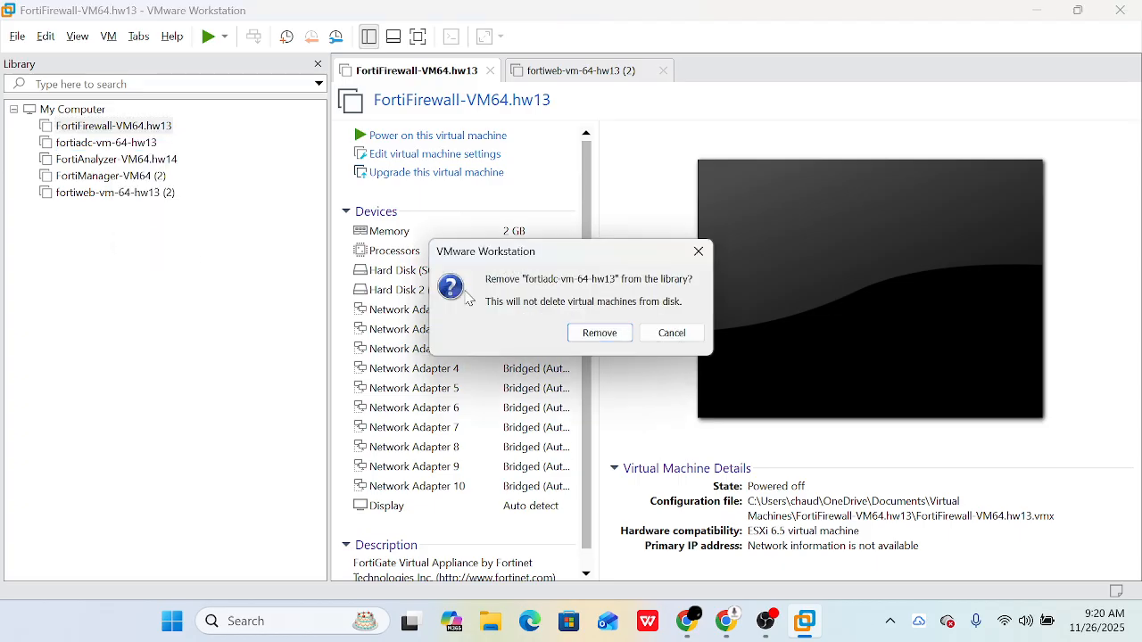
{"action": "left_click", "coordinate": [594, 334]}
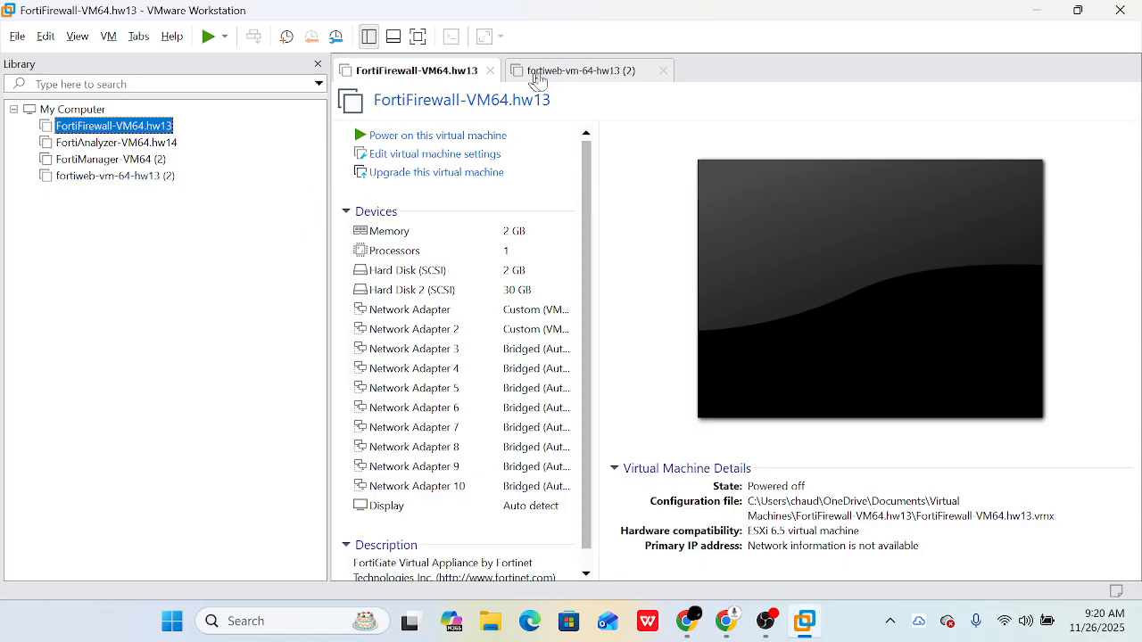
{"action": "left_click", "coordinate": [669, 71]}
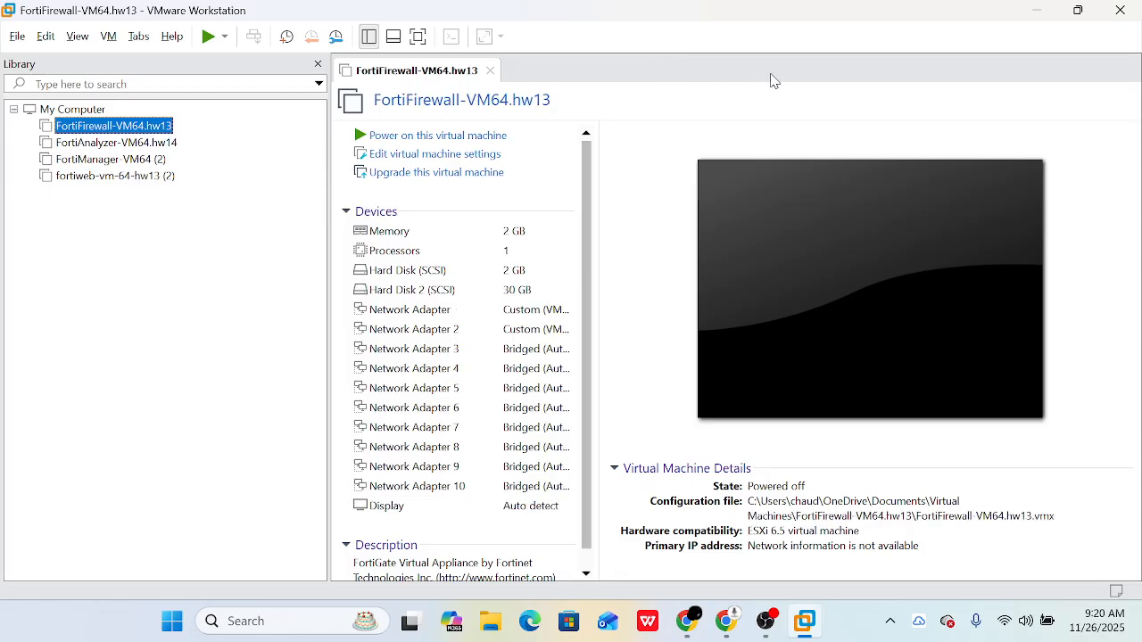
{"action": "left_click", "coordinate": [1042, 10]}
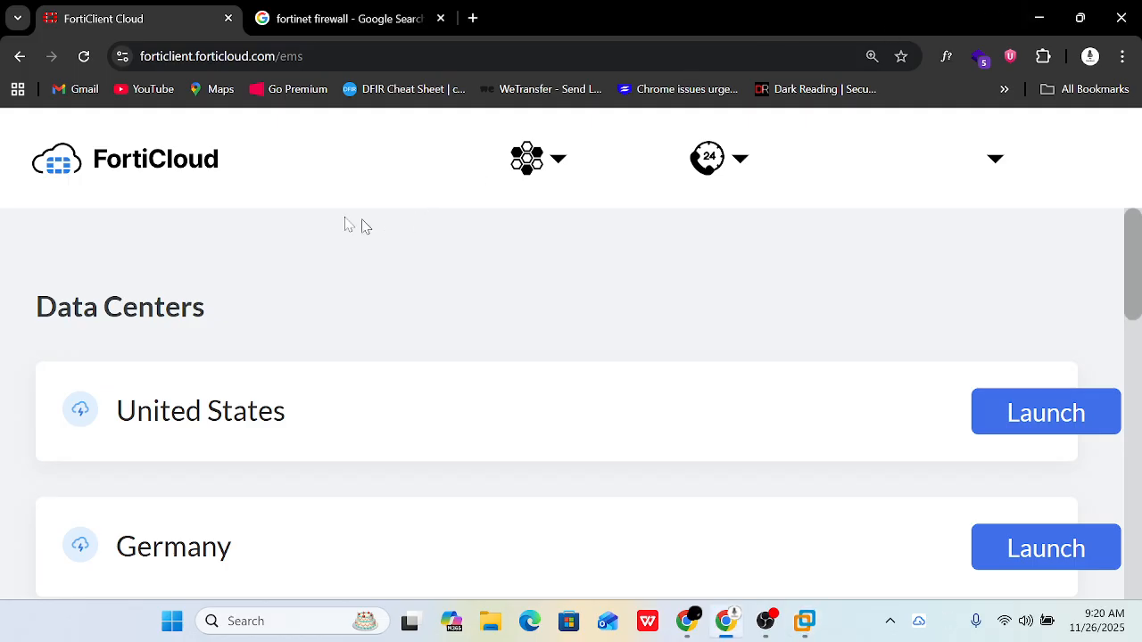
- Enter forticloud.com in the search tab's address bar, then return to the FortiClient Cloud tab
{"action": "left_click", "coordinate": [263, 58]}
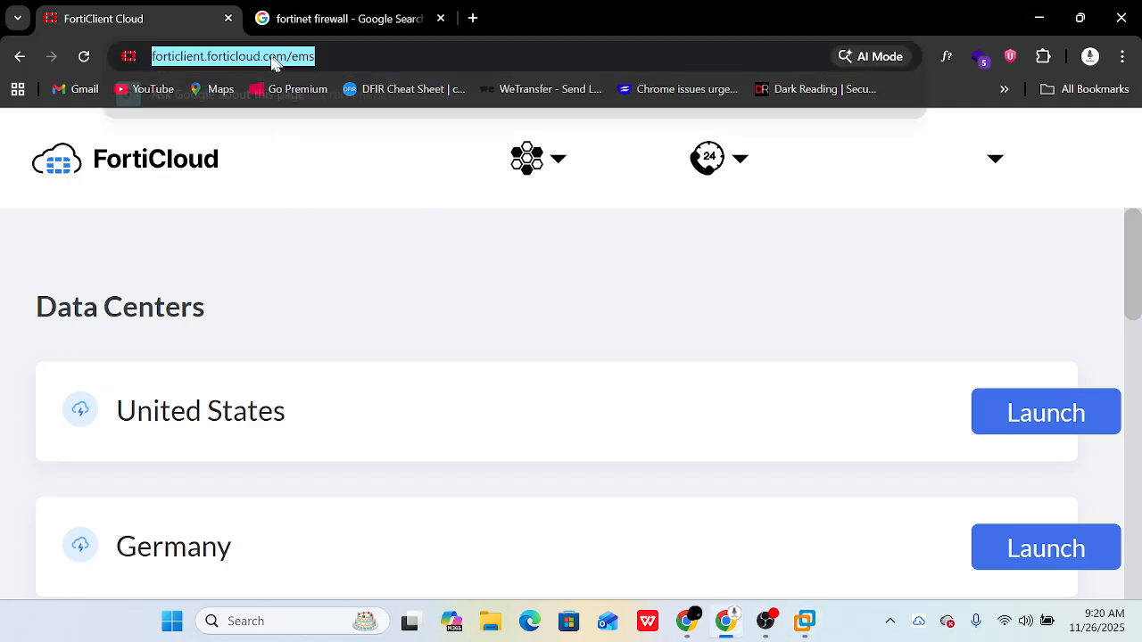
{"action": "double_click", "coordinate": [263, 58]}
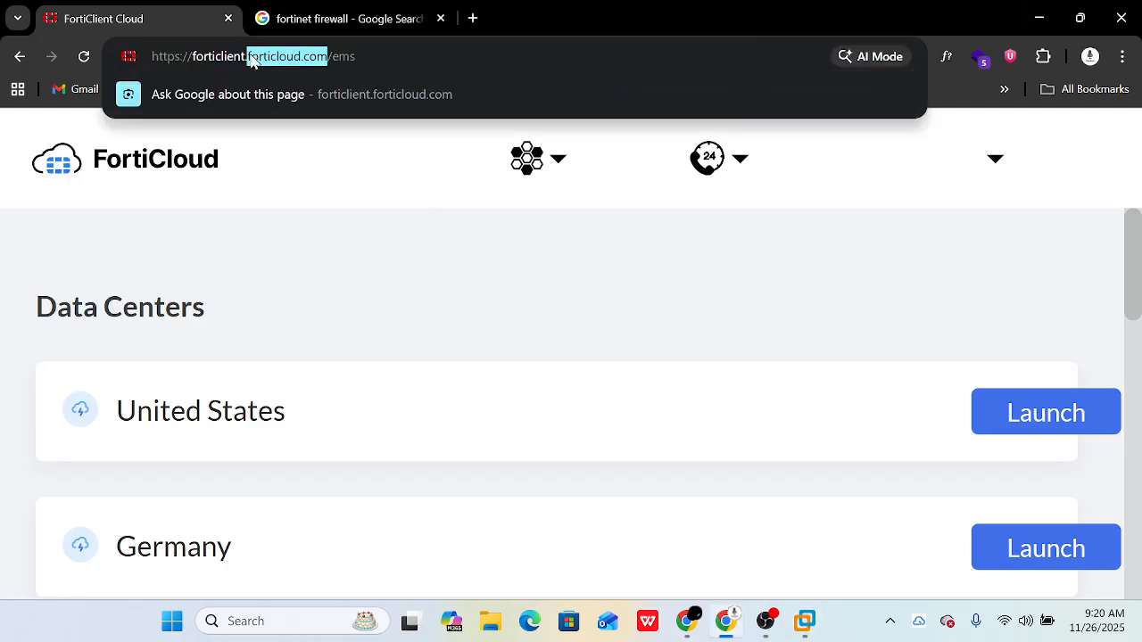
{"action": "left_click", "coordinate": [423, 10]}
{"action": "left_click", "coordinate": [357, 55]}
{"action": "type", "text": "forticloud.com"}
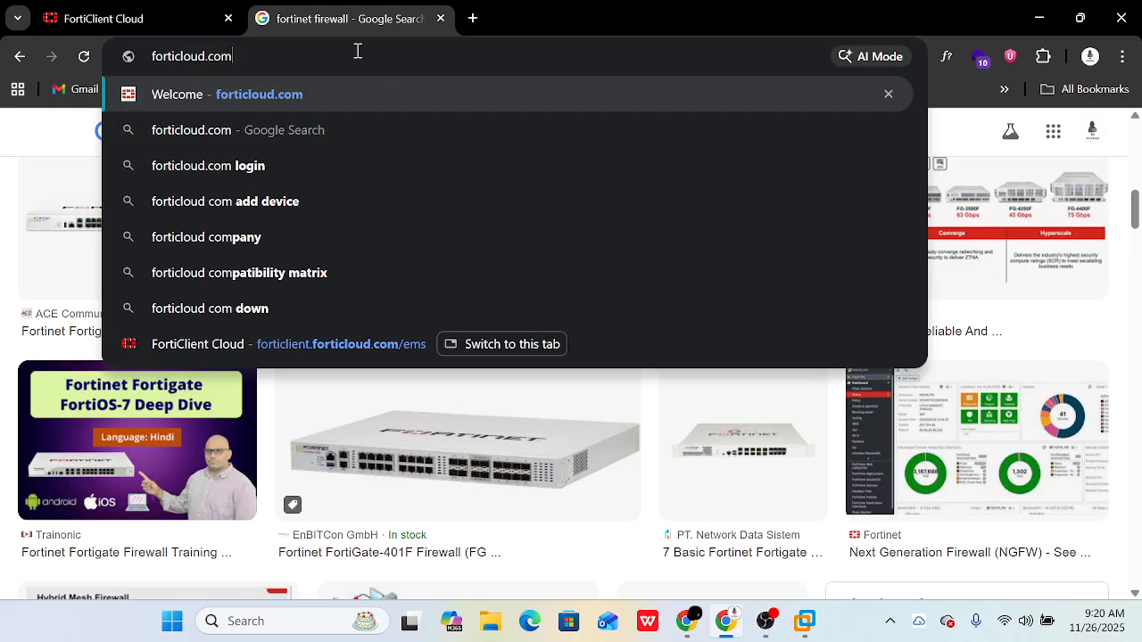
{"action": "left_click", "coordinate": [205, 7]}
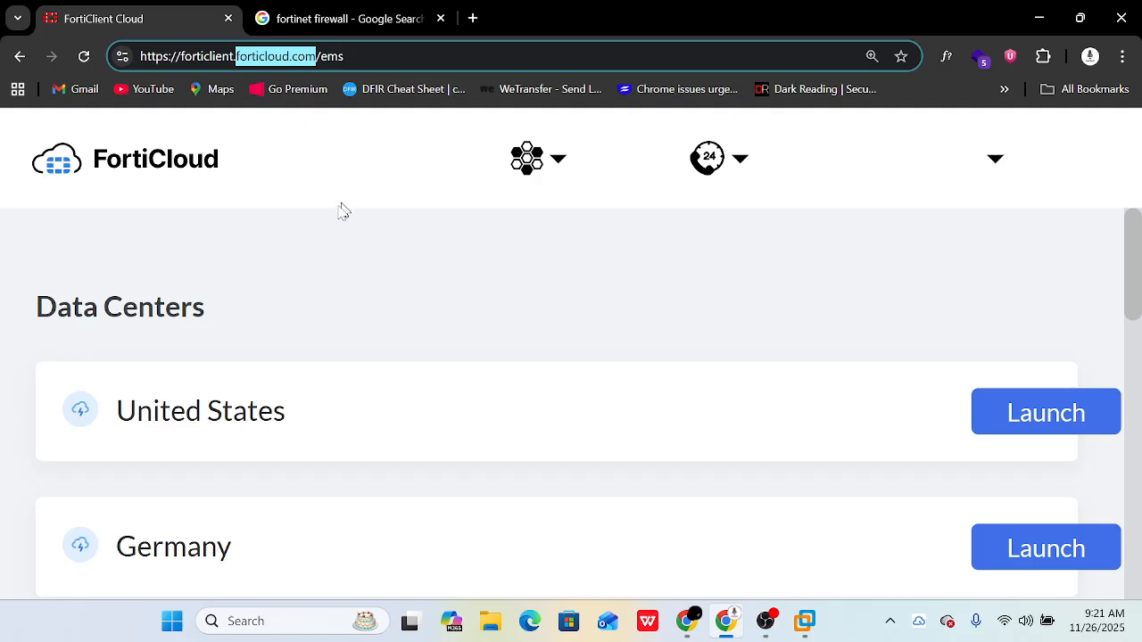
- Open FortiCloud's Downloads menu from the arrow beside the support icon
{"action": "scroll", "coordinate": [518, 323], "scroll_direction": "down", "scroll_amount": 4}
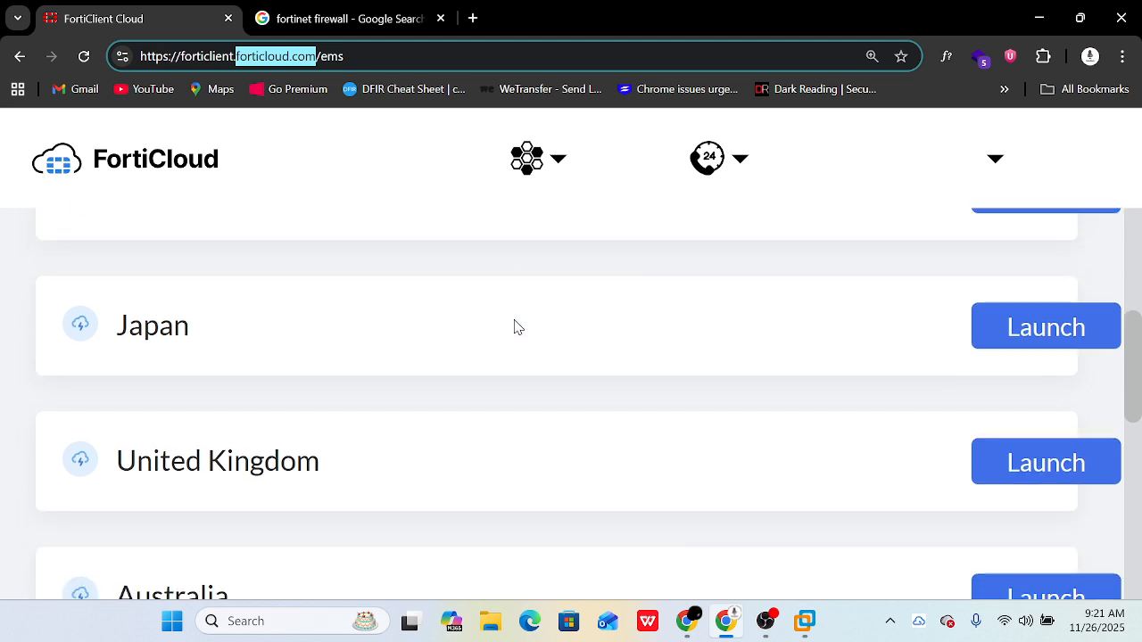
{"action": "scroll", "coordinate": [514, 327], "scroll_direction": "up", "scroll_amount": 4}
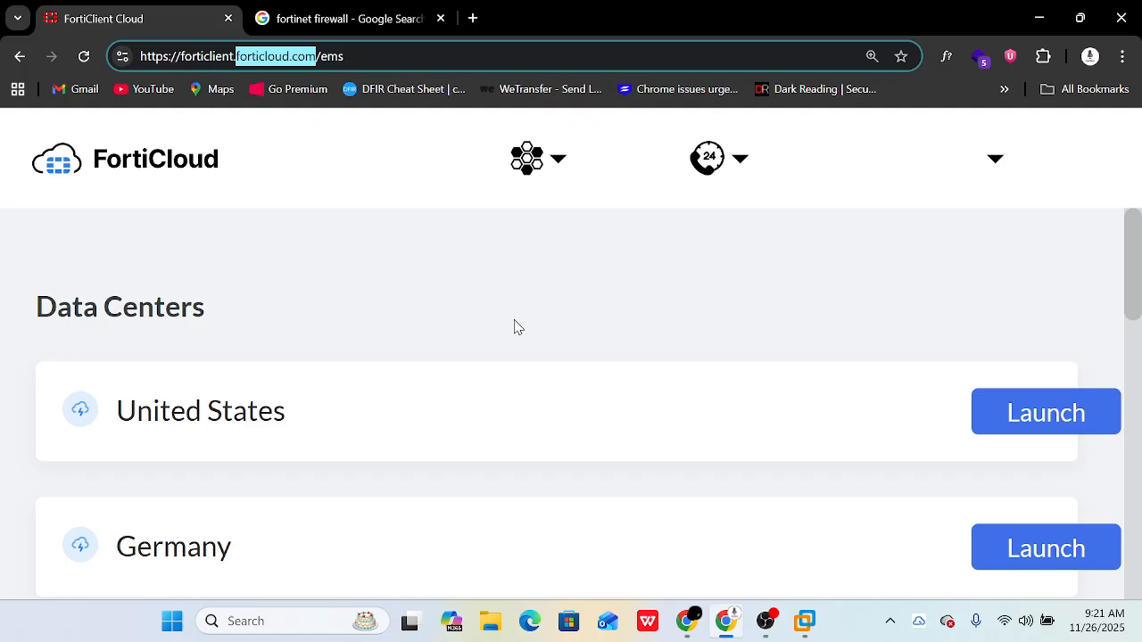
{"action": "scroll", "coordinate": [515, 327], "scroll_direction": "down", "scroll_amount": 5}
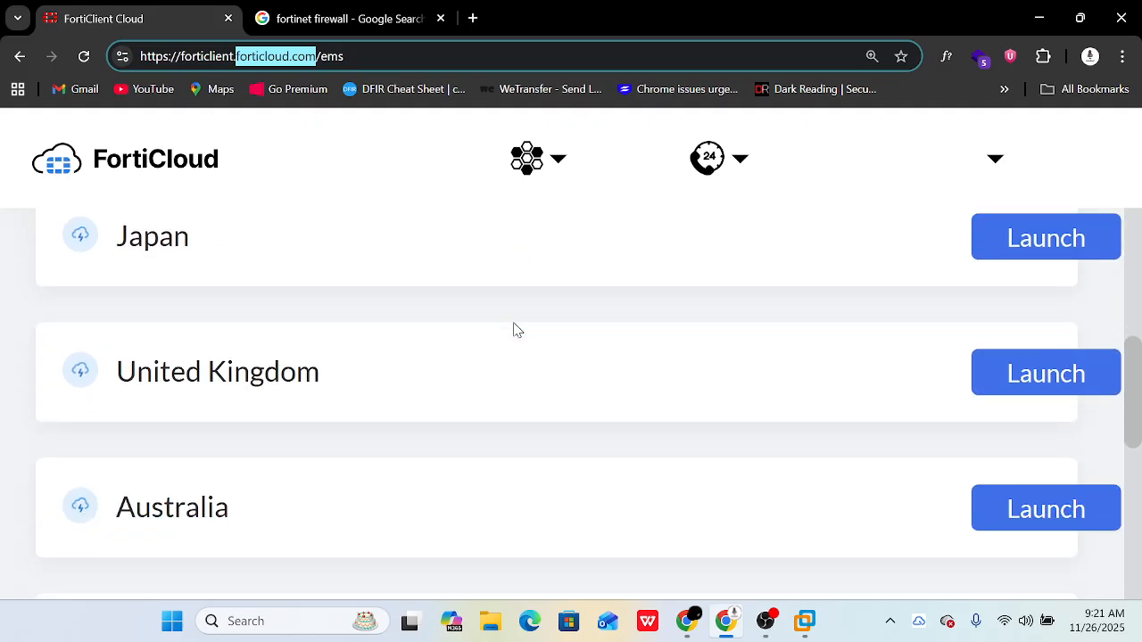
{"action": "scroll", "coordinate": [515, 326], "scroll_direction": "up", "scroll_amount": 4}
{"action": "scroll", "coordinate": [191, 344], "scroll_direction": "up", "scroll_amount": 1}
{"action": "scroll", "coordinate": [577, 352], "scroll_direction": "down", "scroll_amount": 10}
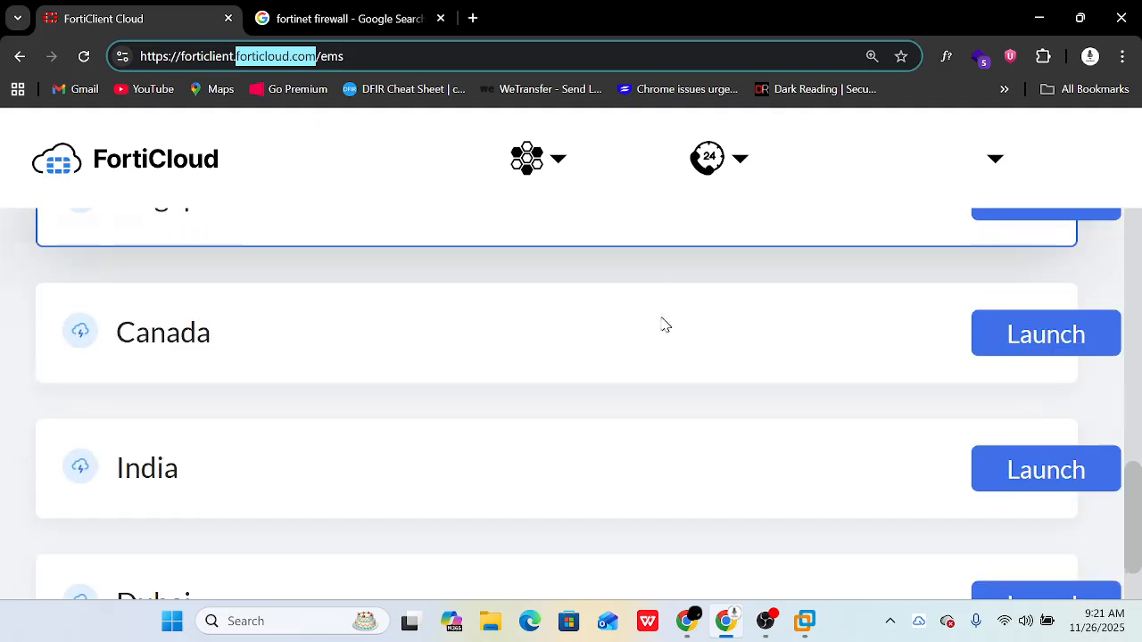
{"action": "scroll", "coordinate": [630, 372], "scroll_direction": "up", "scroll_amount": 6}
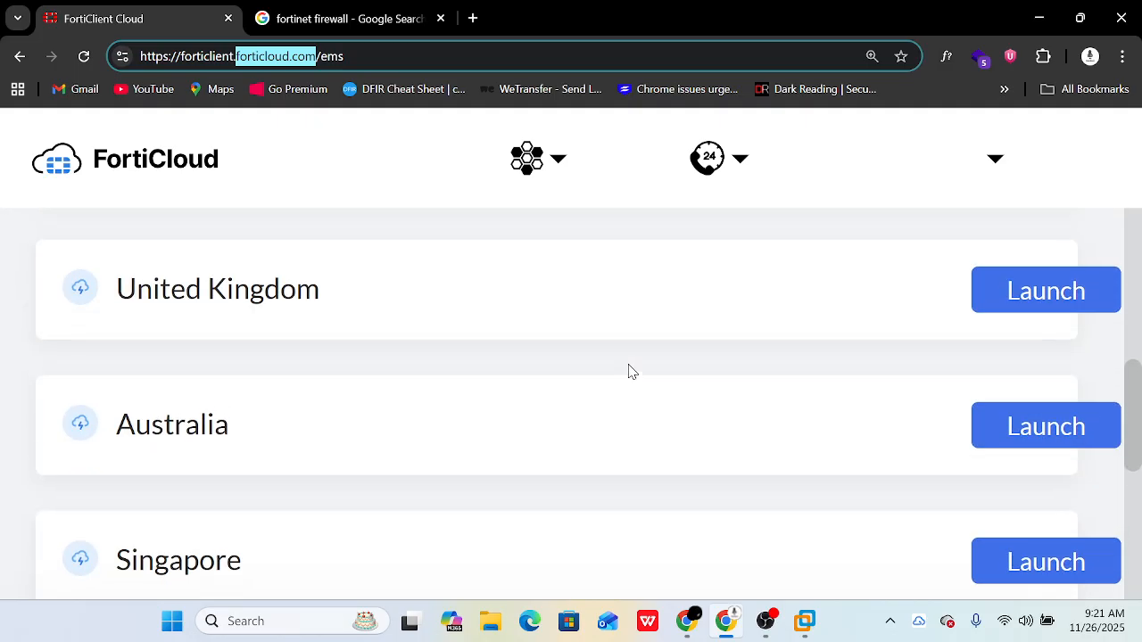
{"action": "scroll", "coordinate": [630, 372], "scroll_direction": "up", "scroll_amount": 5}
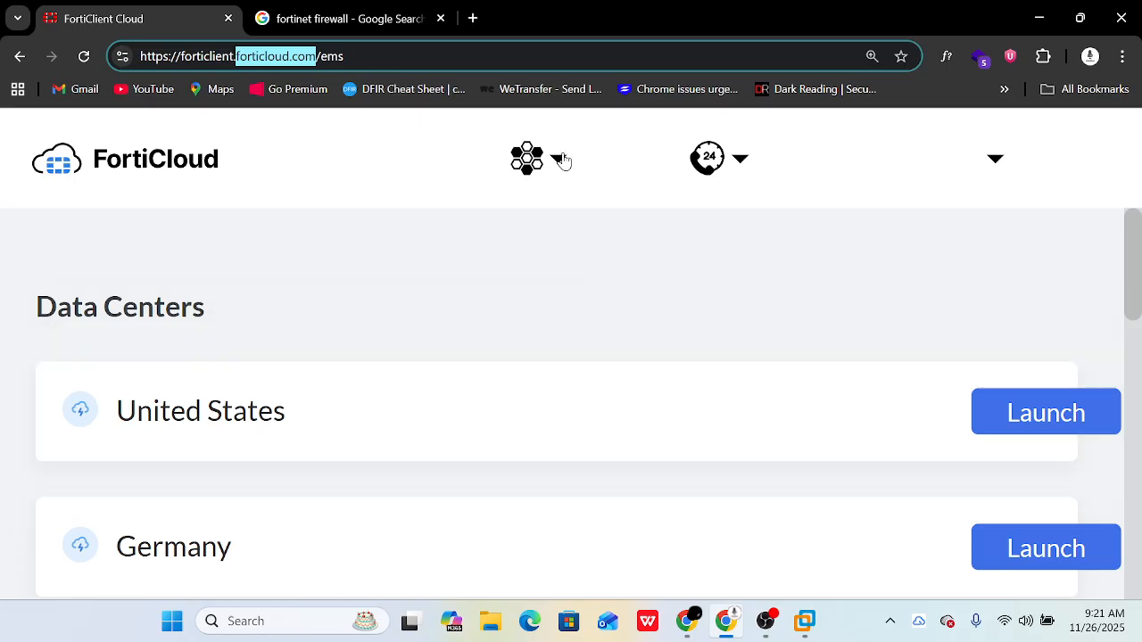
{"action": "left_click", "coordinate": [746, 158]}
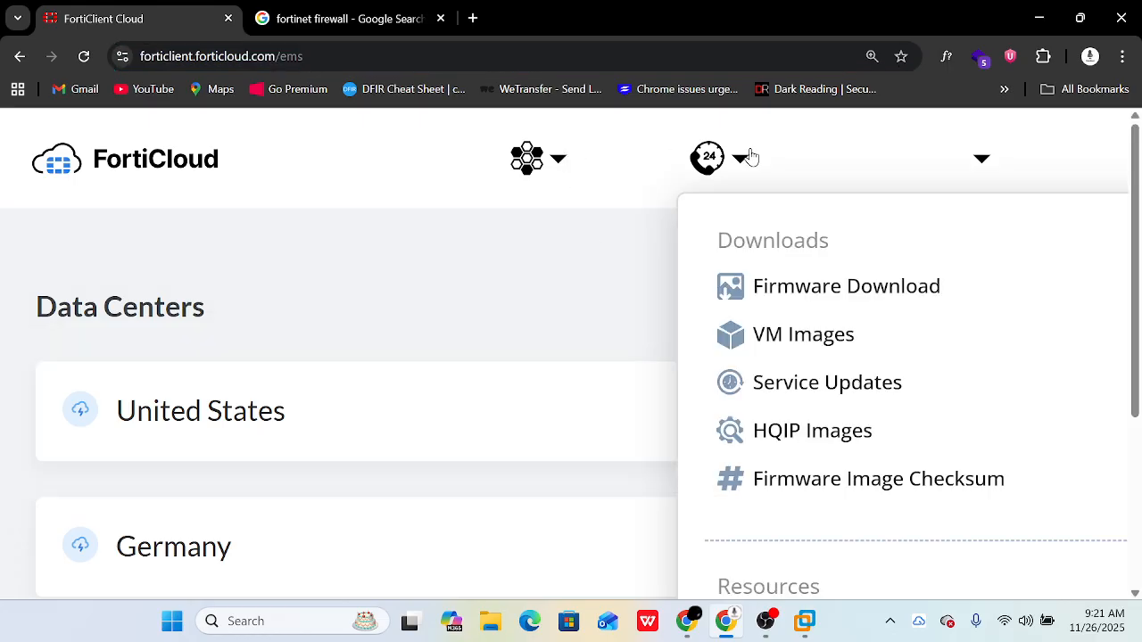
- Go to VM Images from the Downloads menu and expand the FortiGate 7.6.4 release
{"action": "left_click", "coordinate": [749, 159]}
{"action": "left_click", "coordinate": [742, 160]}
{"action": "left_click", "coordinate": [788, 352]}
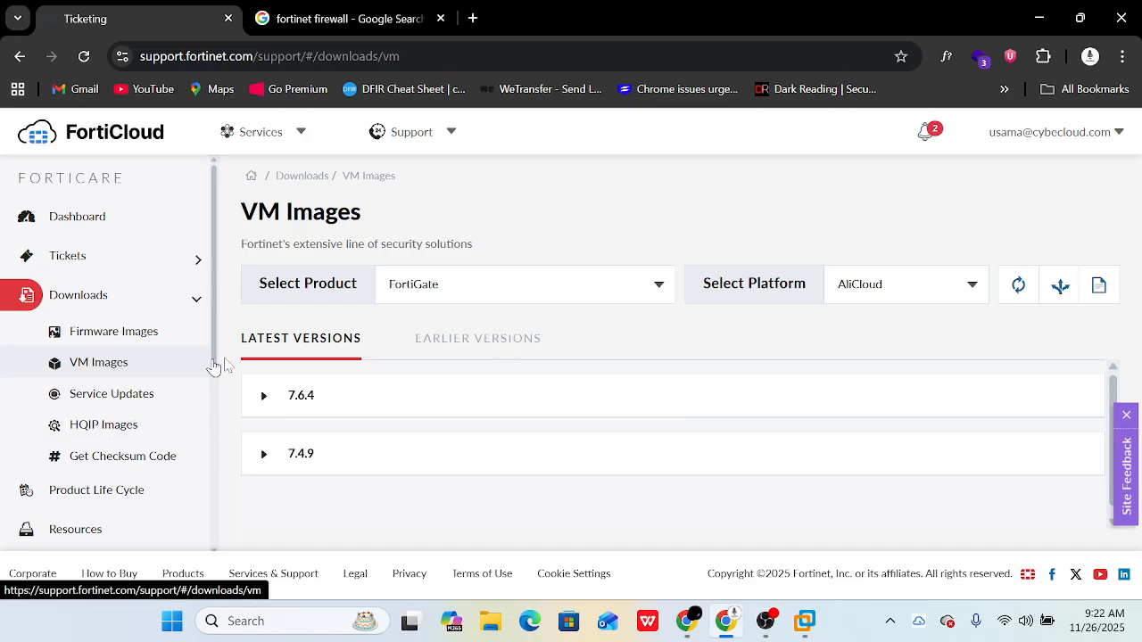
{"action": "left_click", "coordinate": [266, 402]}
{"action": "scroll", "coordinate": [505, 406], "scroll_direction": "down", "scroll_amount": 1}
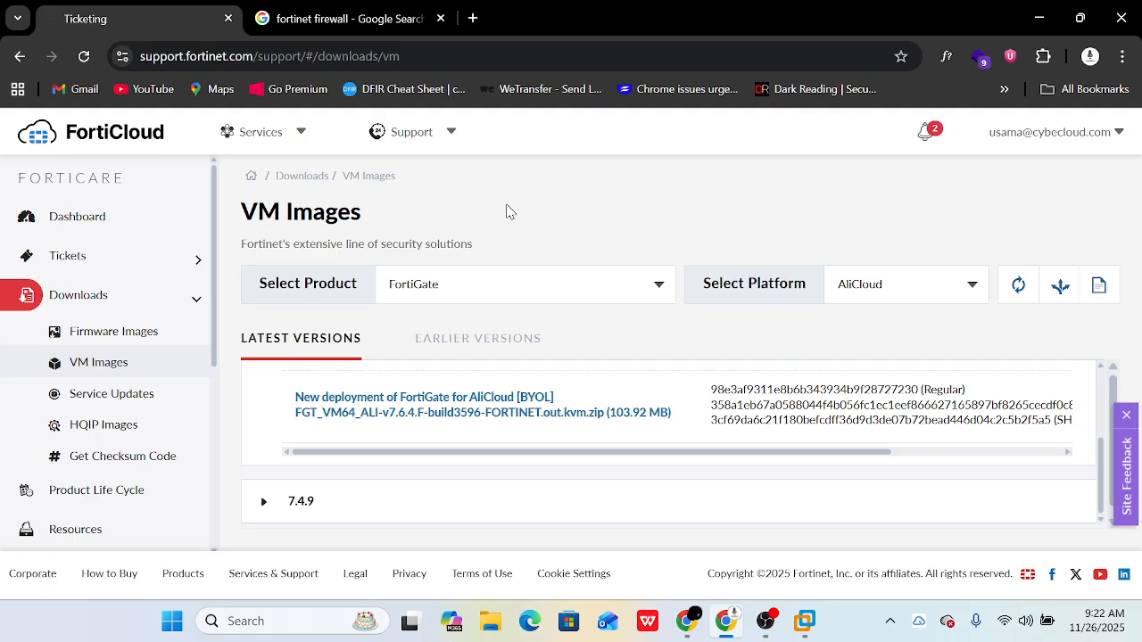
- Bring VMware Workstation forward and open FortiAnalyzer-VM64.hw14 in its own tab
{"action": "left_click", "coordinate": [806, 621]}
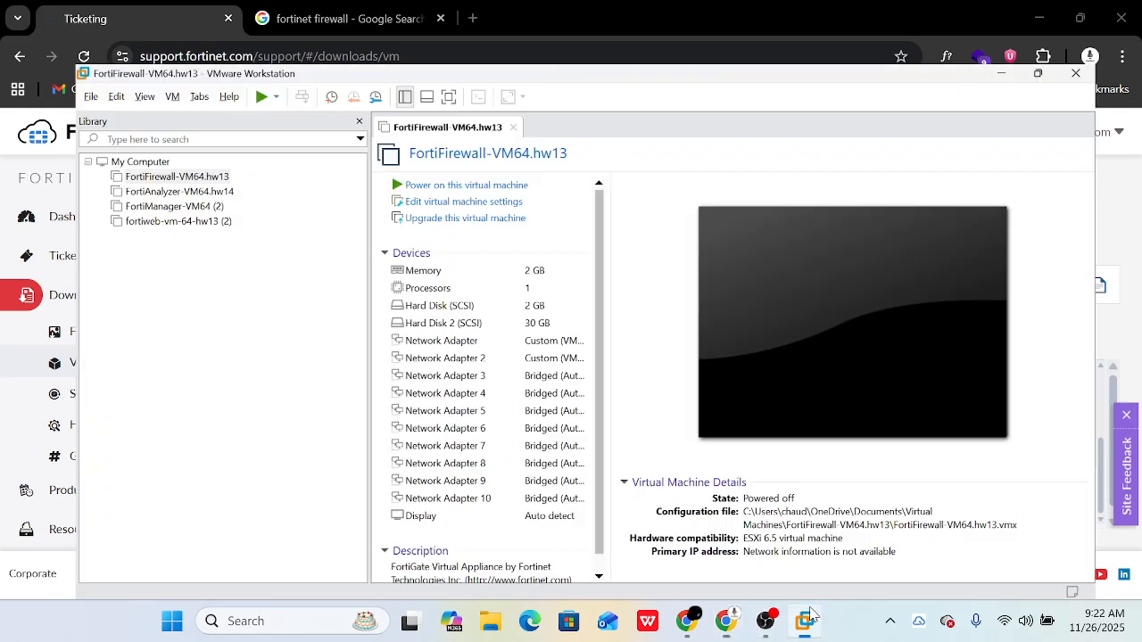
{"action": "left_click", "coordinate": [137, 129]}
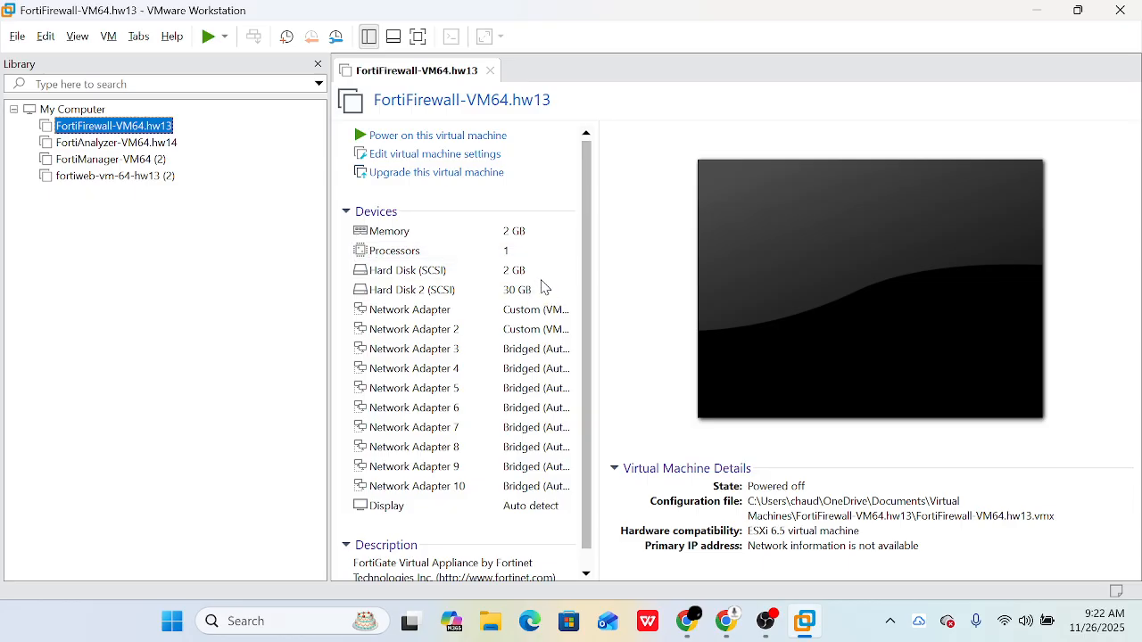
{"action": "left_click", "coordinate": [154, 146]}
{"action": "double_click", "coordinate": [152, 145]}
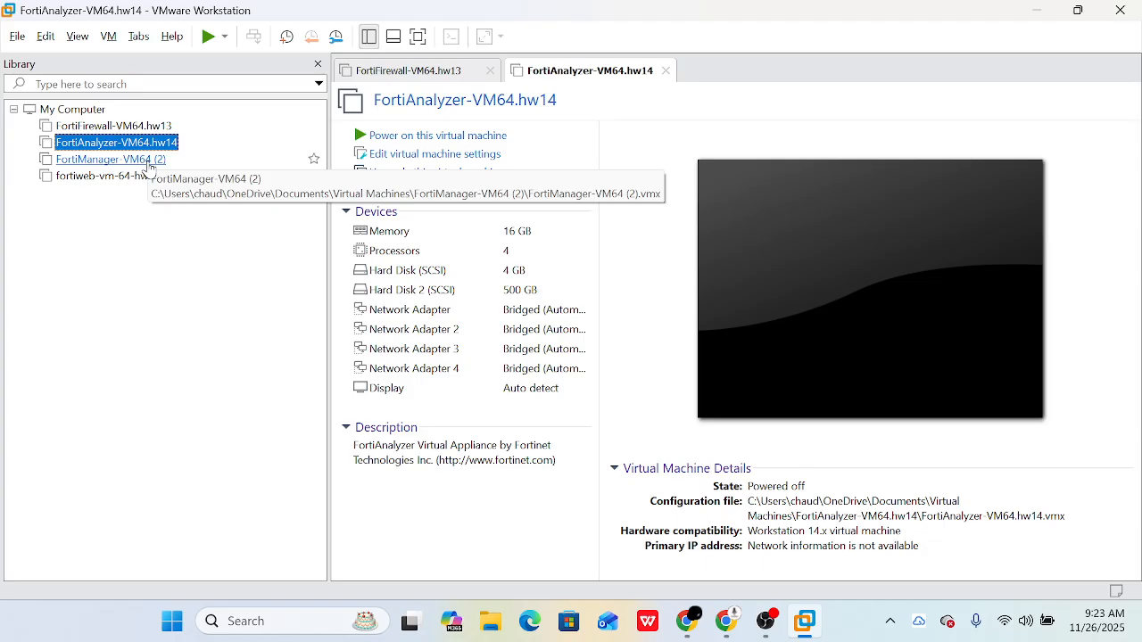
- Open the FortiManager-VM64 (2) and fortiweb (2) tabs, reselect FortiFirewall-VM64.hw13, and minimize Workstation
{"action": "left_click", "coordinate": [149, 167]}
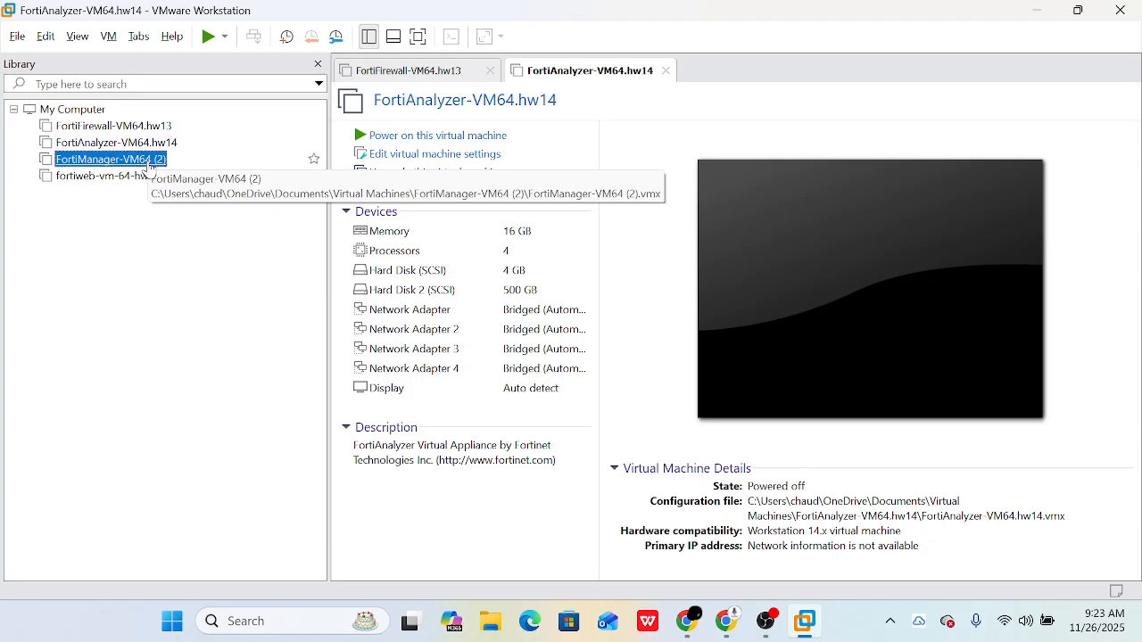
{"action": "left_click", "coordinate": [142, 176]}
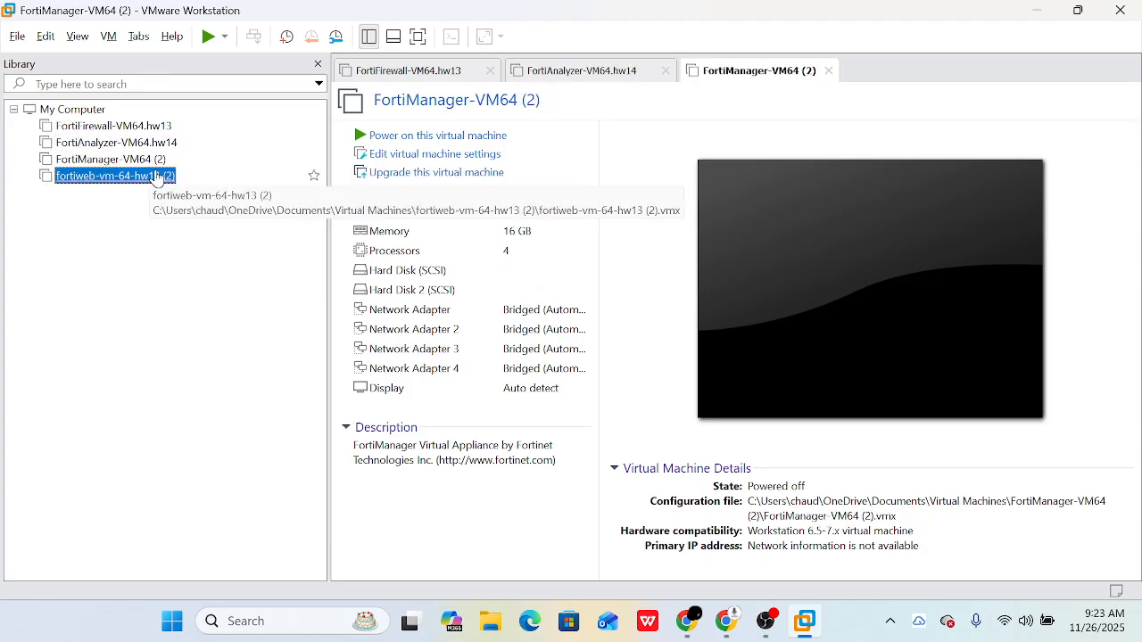
{"action": "left_click", "coordinate": [134, 126]}
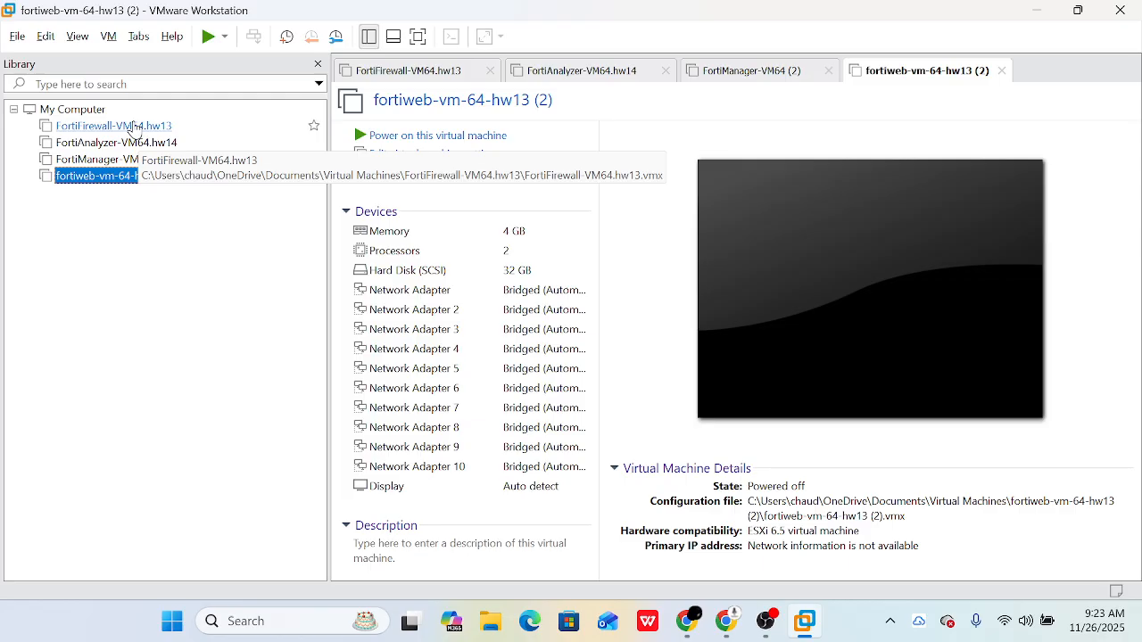
{"action": "left_click", "coordinate": [134, 127]}
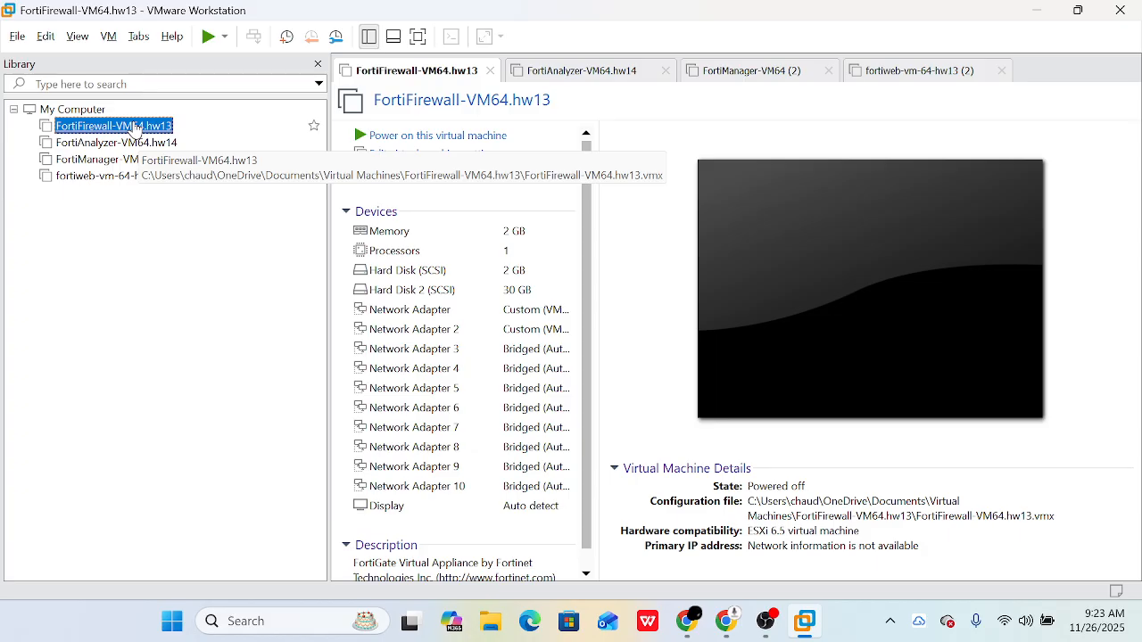
{"action": "left_click", "coordinate": [1036, 11]}
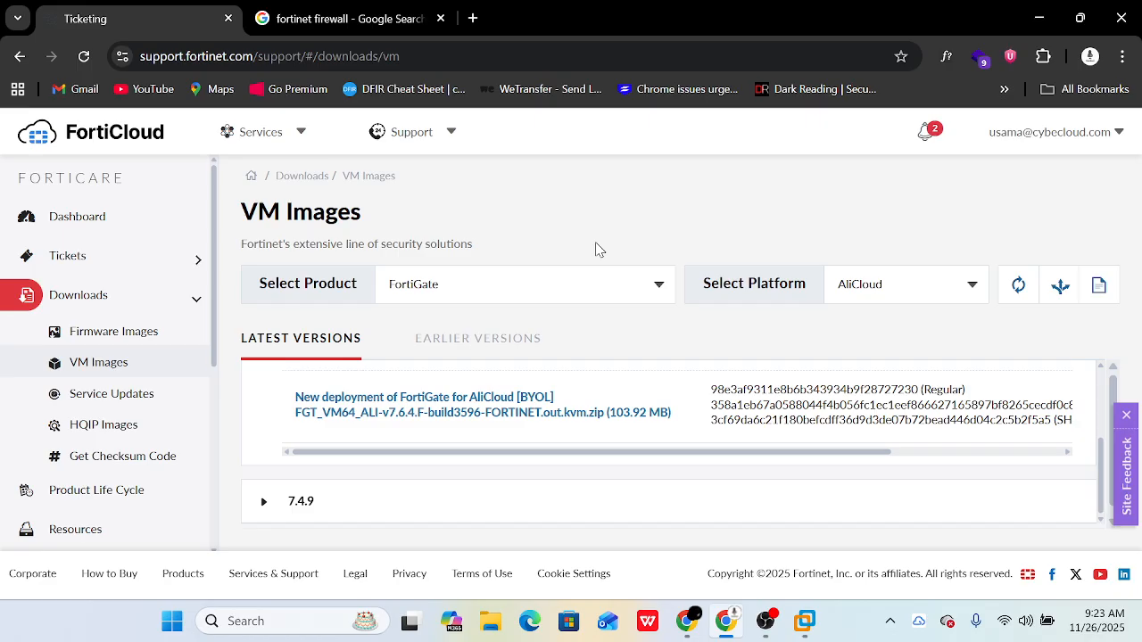
- Keep FortiGate as the product, set the platform to VMware ESXi, and expand release 7.6.4
{"action": "left_click", "coordinate": [572, 285]}
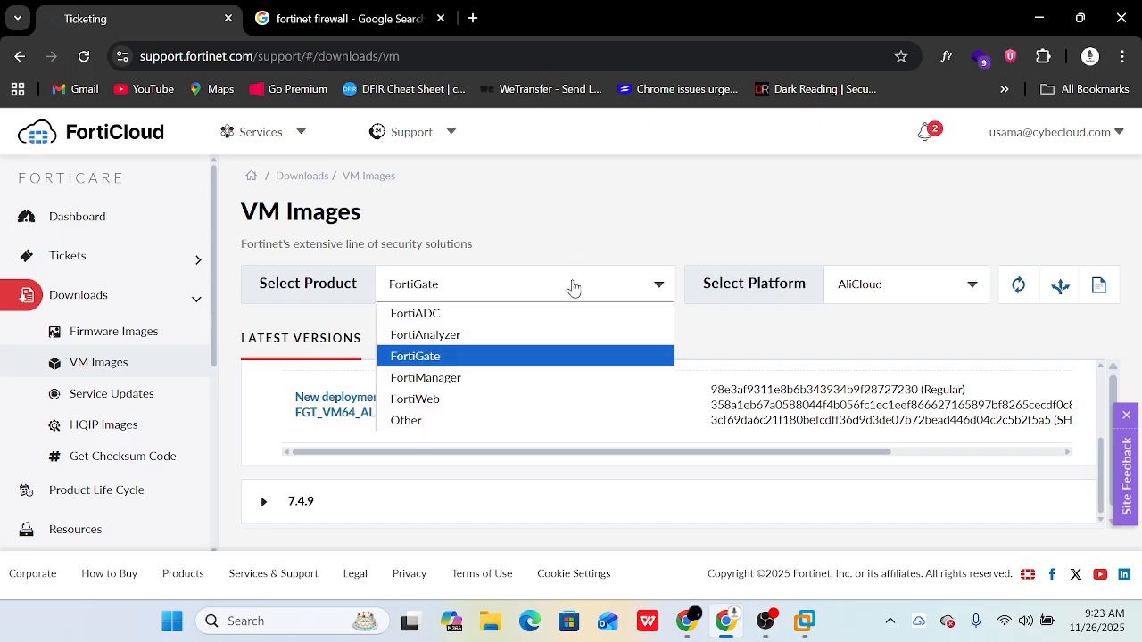
{"action": "left_click", "coordinate": [573, 286]}
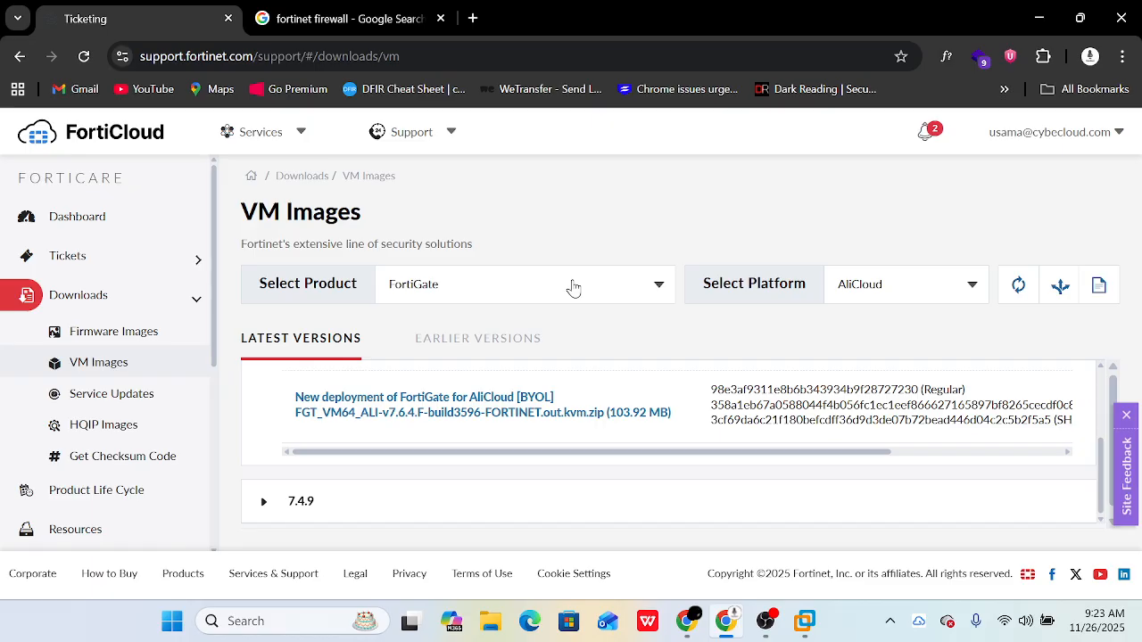
{"action": "left_click", "coordinate": [905, 301]}
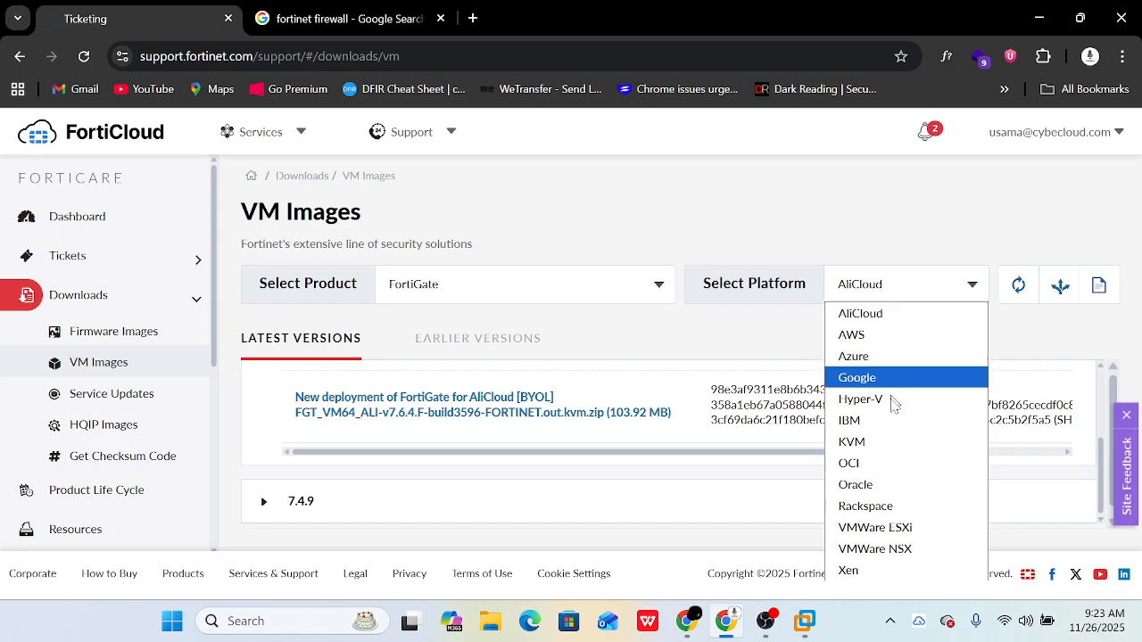
{"action": "left_click", "coordinate": [896, 530]}
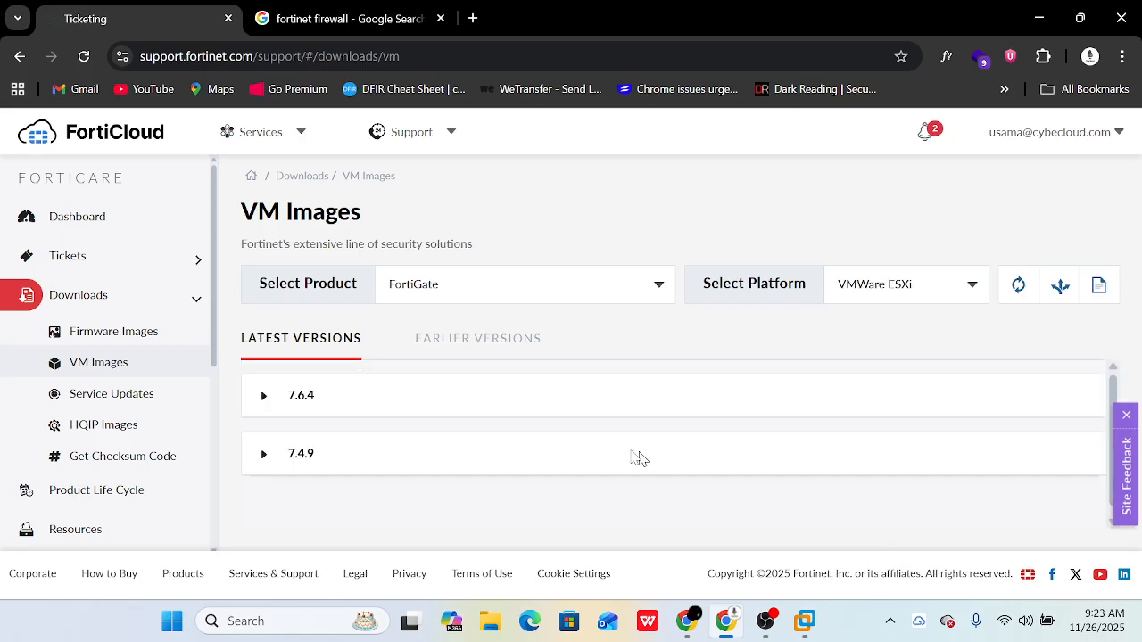
{"action": "left_click", "coordinate": [270, 399]}
{"action": "scroll", "coordinate": [440, 486], "scroll_direction": "down", "scroll_amount": 1}
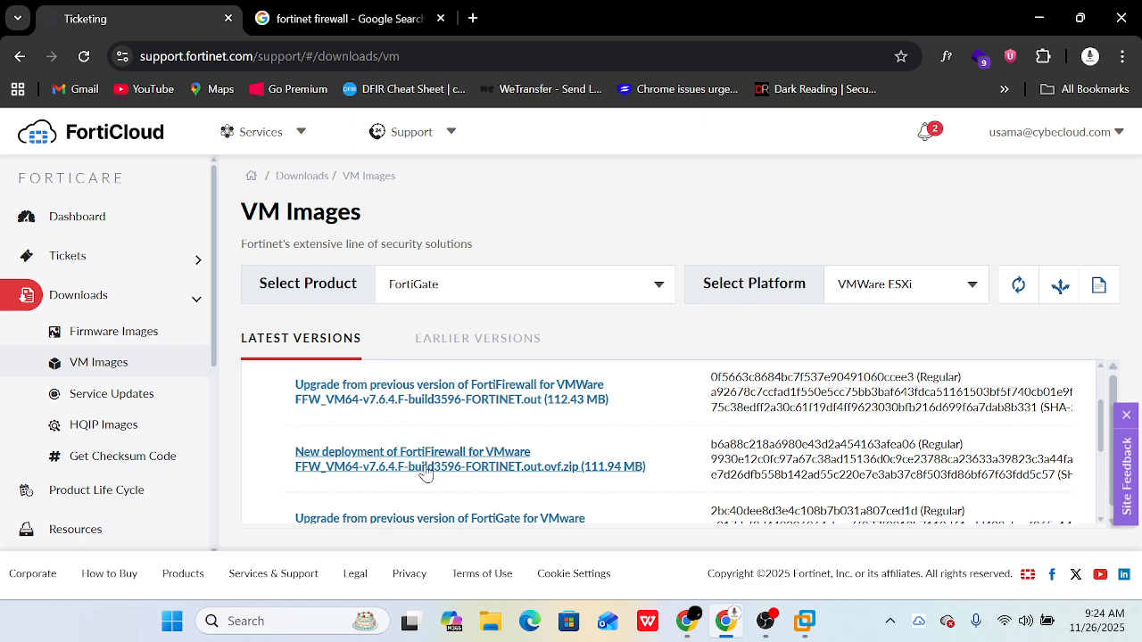
- Download FFW_VM64-v7.6.4.F-build3596-FORTINET.out.ovf.zip and check its progress in Chrome's downloads panel
{"action": "left_click", "coordinate": [429, 470]}
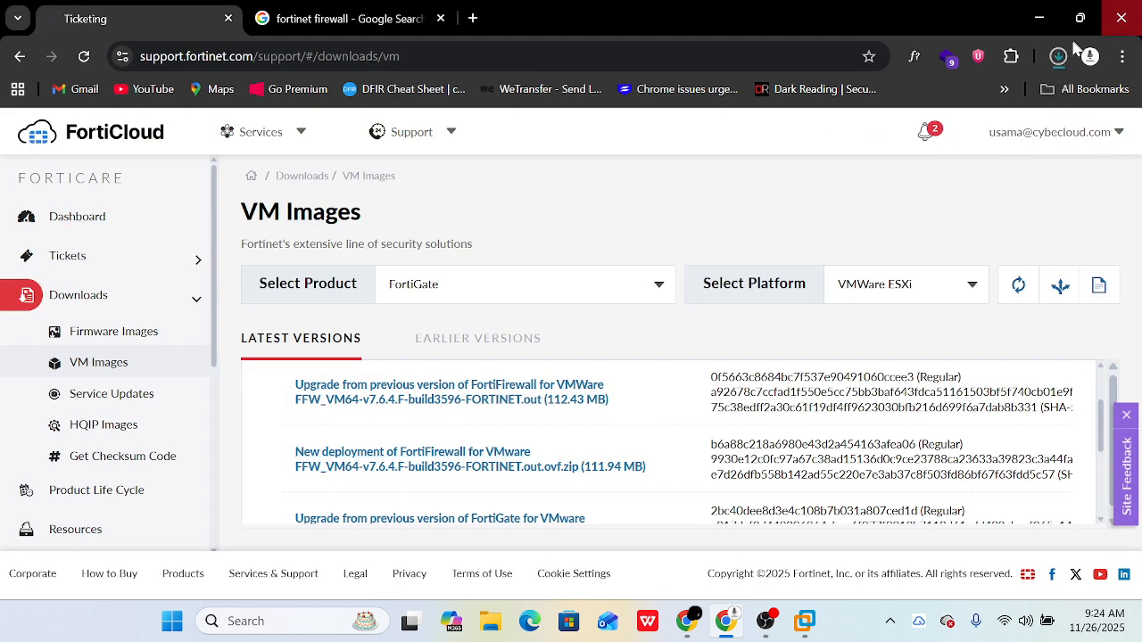
{"action": "left_click", "coordinate": [1055, 58]}
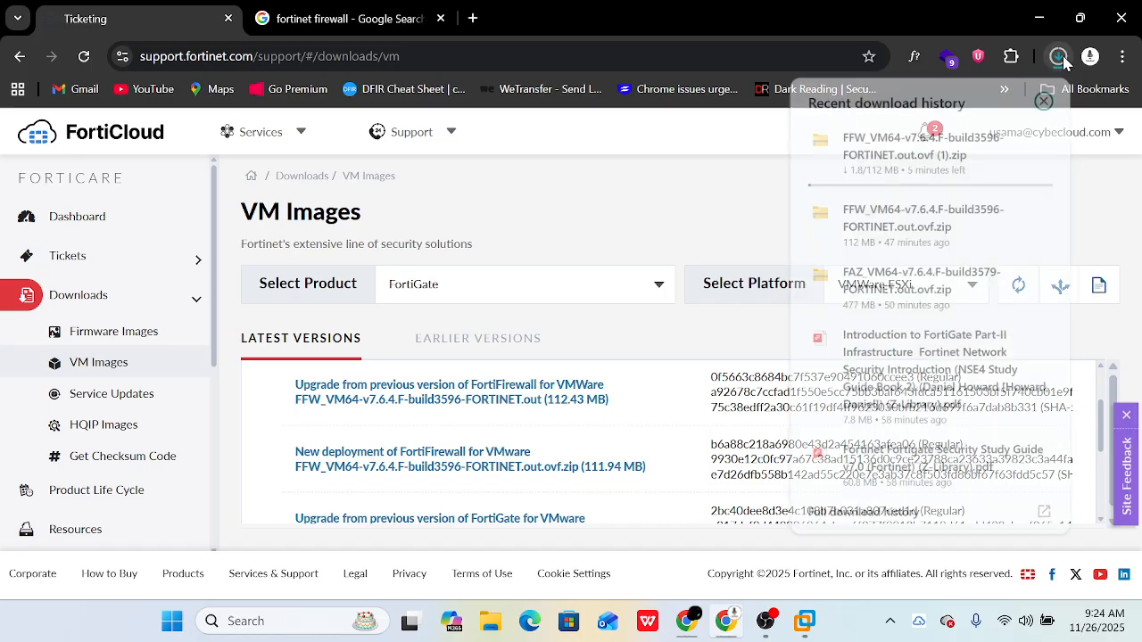
{"action": "left_click", "coordinate": [687, 225]}
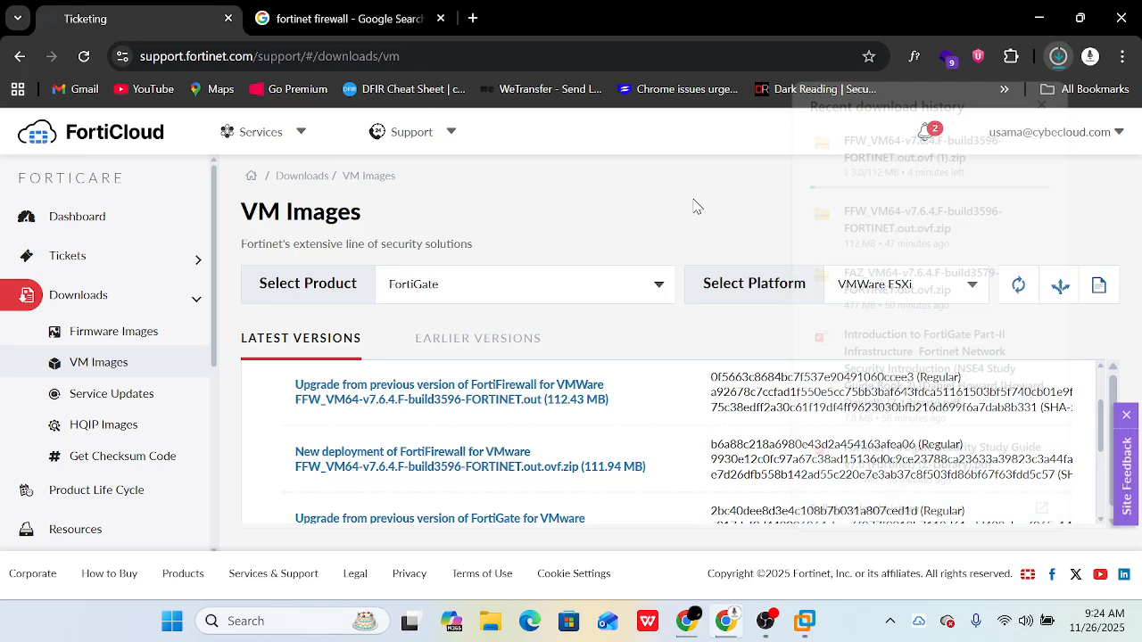
{"action": "scroll", "coordinate": [596, 419], "scroll_direction": "down", "scroll_amount": 1}
{"action": "scroll", "coordinate": [596, 419], "scroll_direction": "up", "scroll_amount": 1}
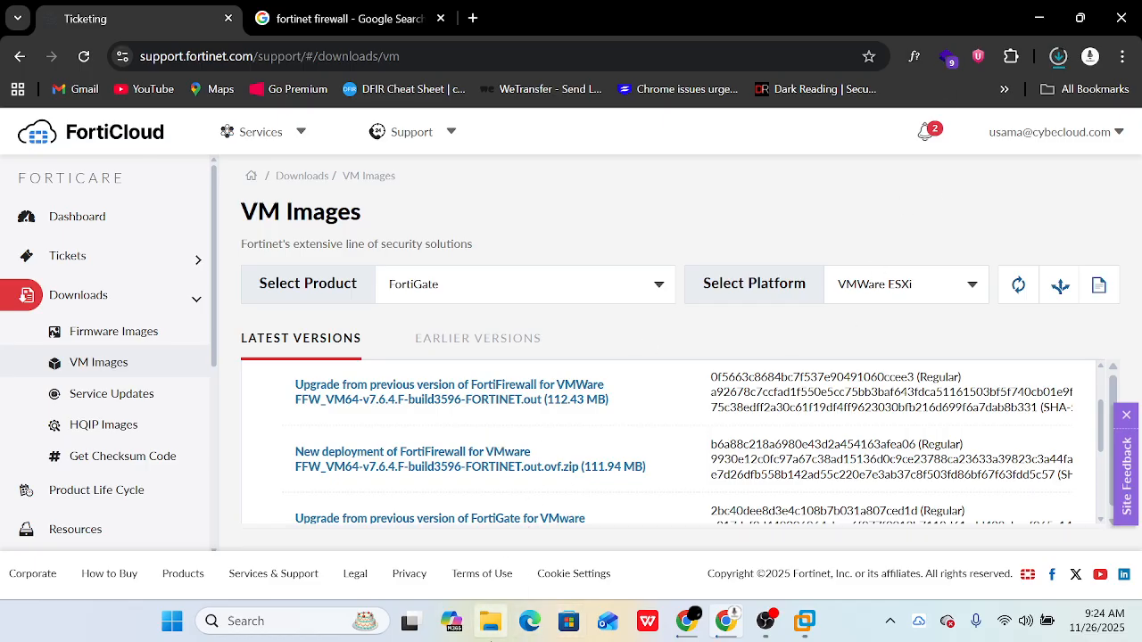
- In File Explorer, open Work (D:) and browse into the FAD_VM folder's image-esx-64 subfolder
{"action": "left_click", "coordinate": [490, 625]}
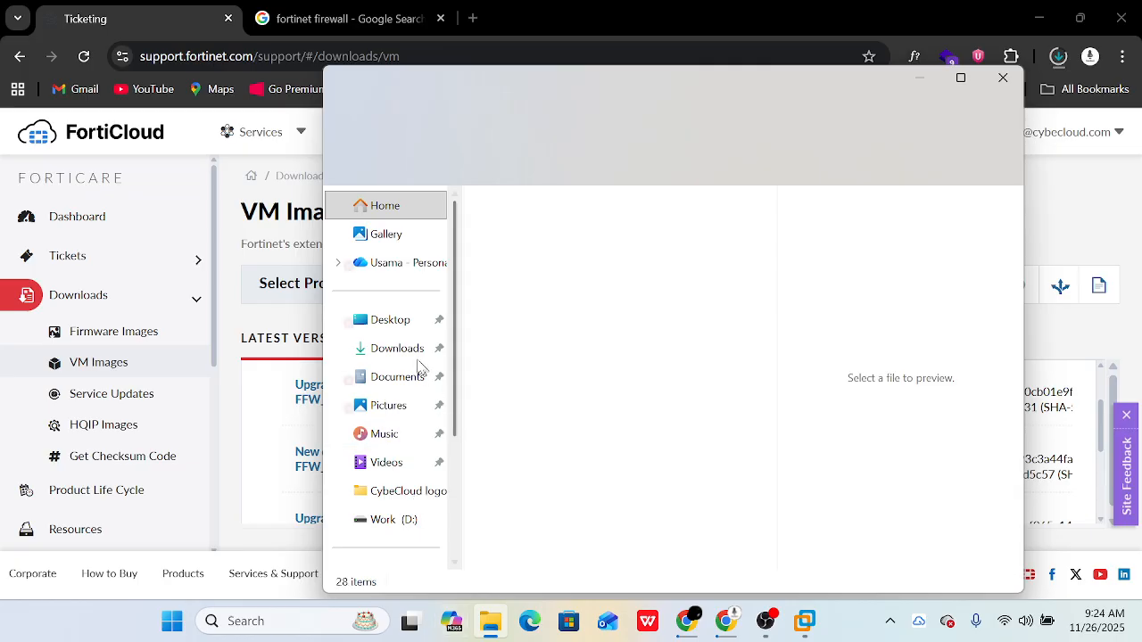
{"action": "scroll", "coordinate": [396, 490], "scroll_direction": "down", "scroll_amount": 2}
{"action": "left_click", "coordinate": [399, 455]}
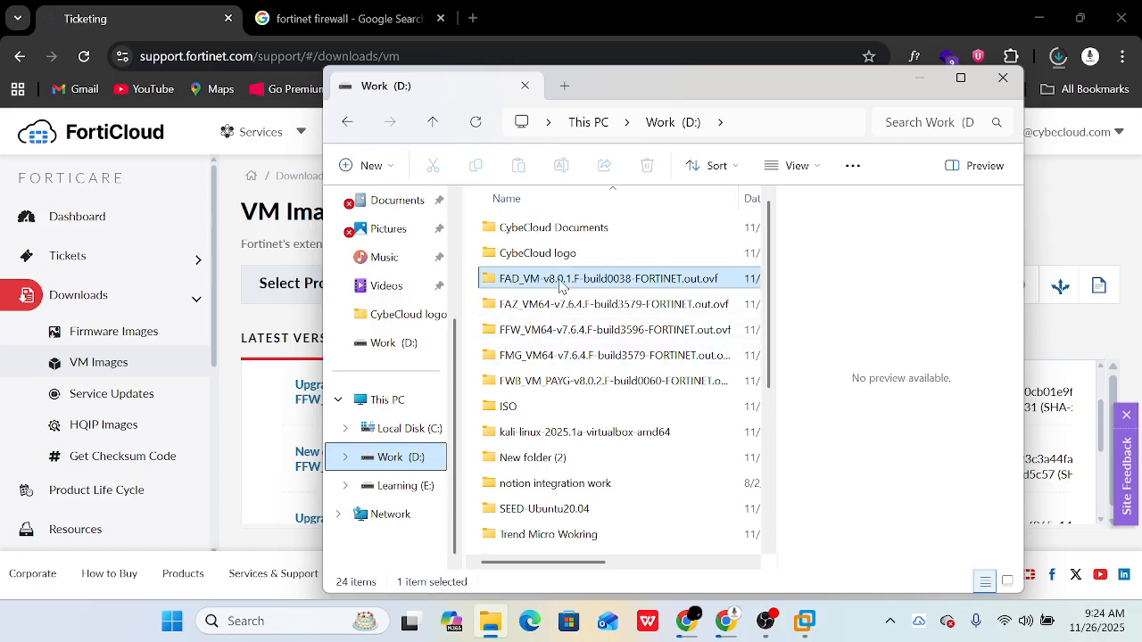
{"action": "double_click", "coordinate": [560, 282]}
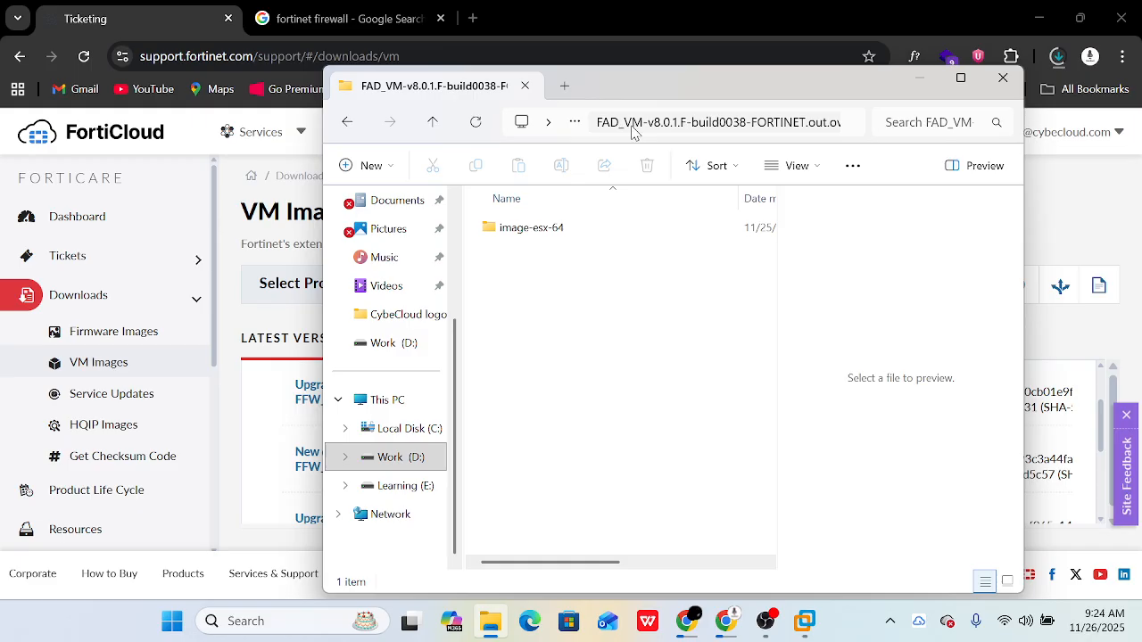
{"action": "double_click", "coordinate": [578, 229]}
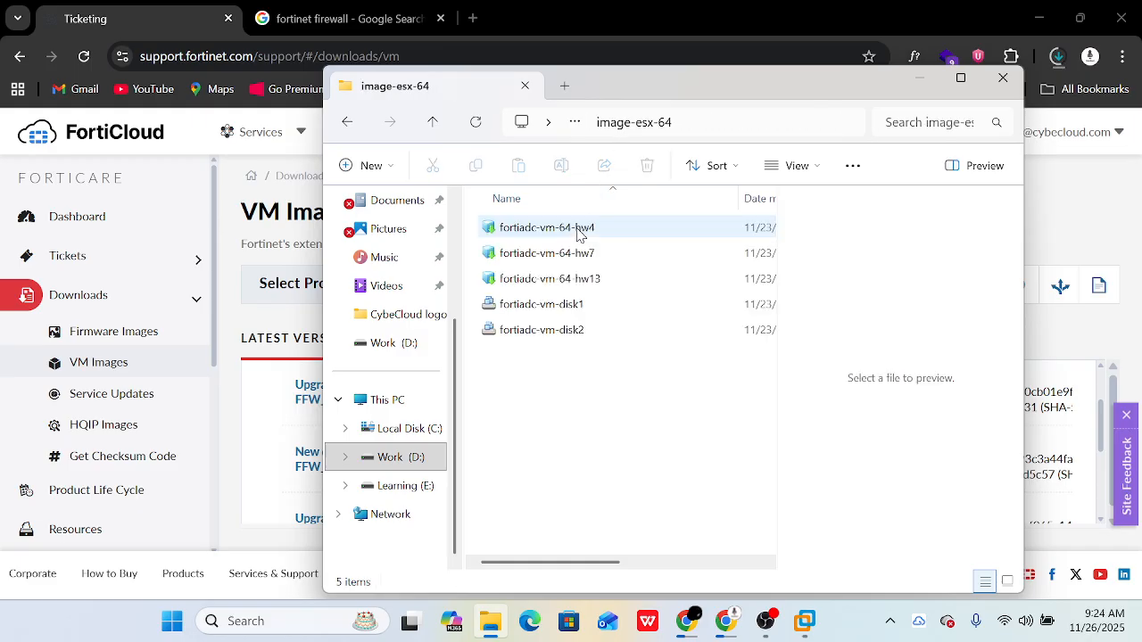
- Resize the Explorer window, go back to Work (D:), and select the FortiFirewall 7.6.4 and FortiManager folders
{"action": "double_click", "coordinate": [625, 91]}
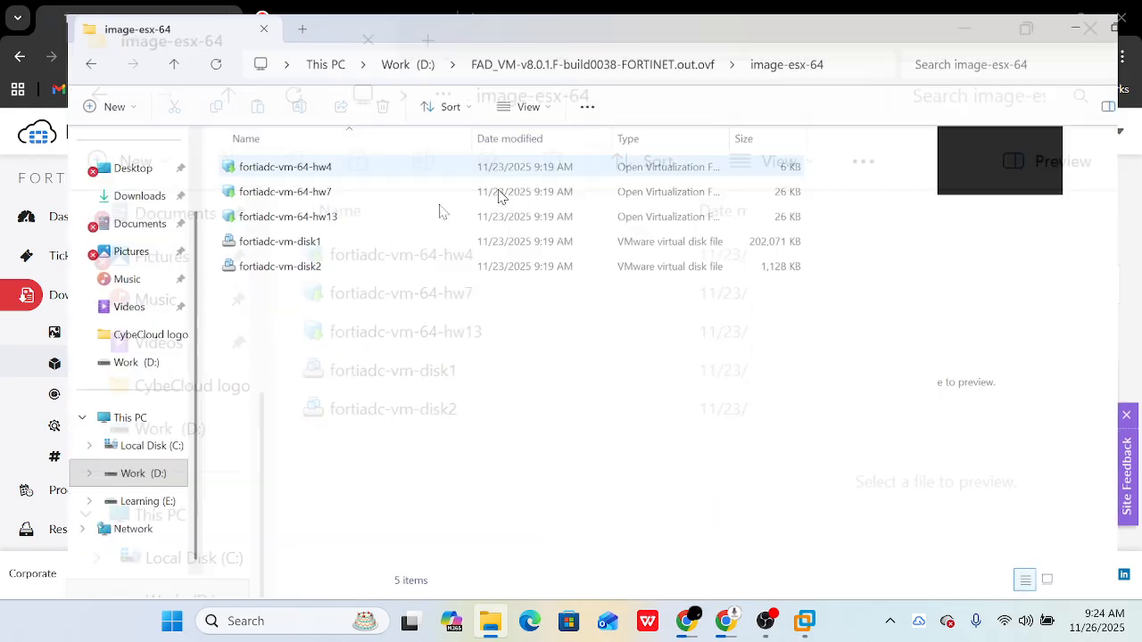
{"action": "left_click_drag", "start_coordinate": [433, 7], "coordinate": [428, 101]}
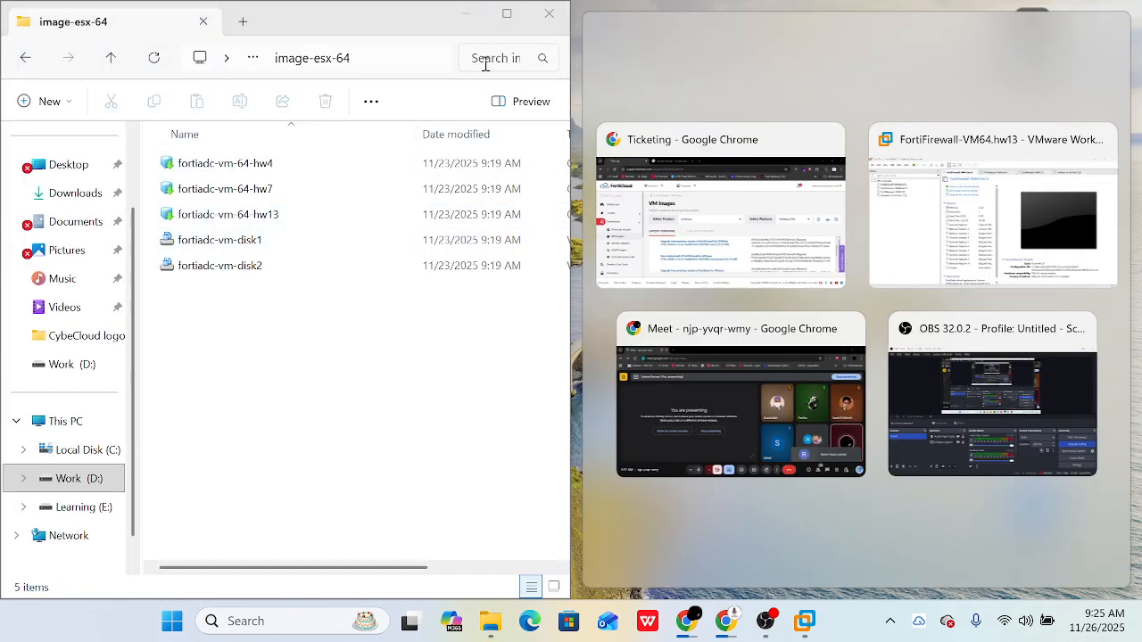
{"action": "left_click", "coordinate": [509, 14]}
{"action": "left_click", "coordinate": [24, 51]}
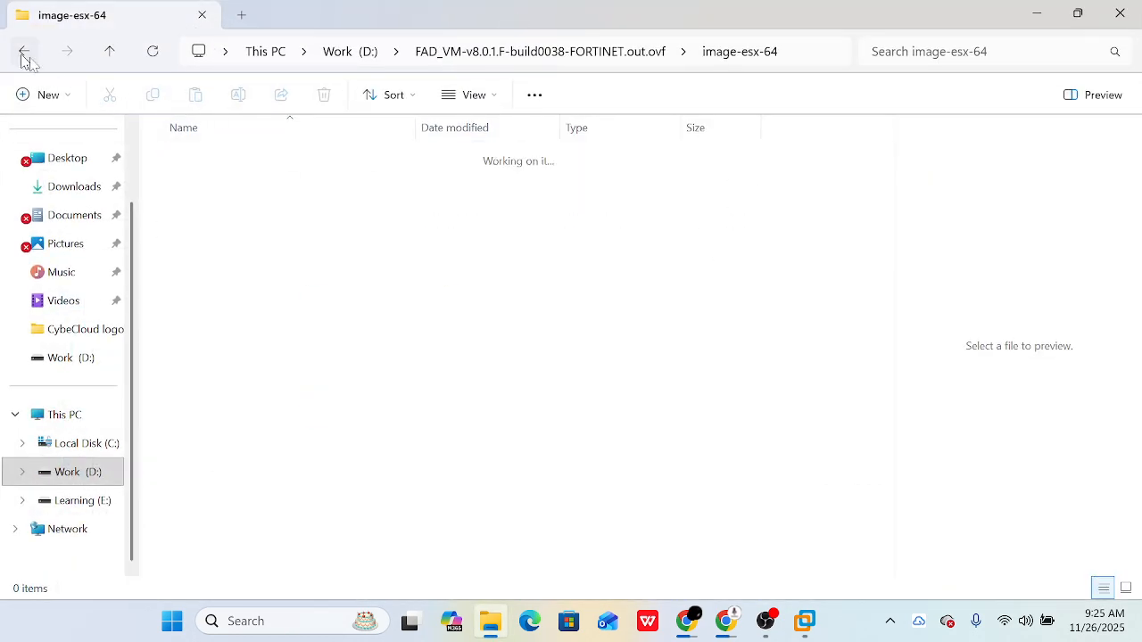
{"action": "left_click", "coordinate": [25, 52]}
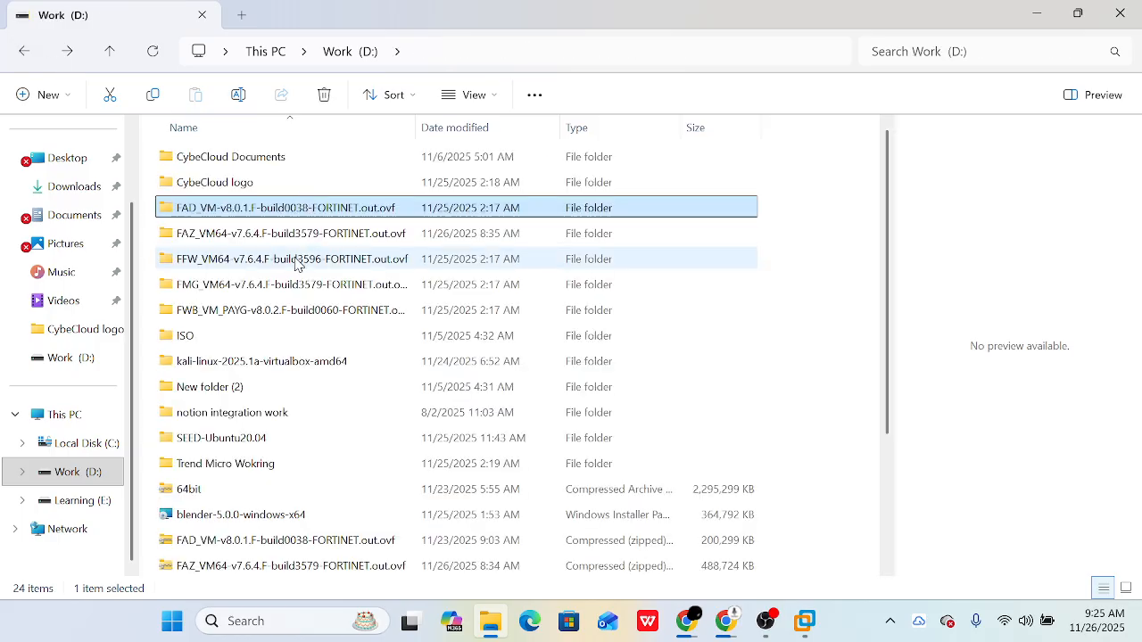
{"action": "left_click", "coordinate": [266, 260]}
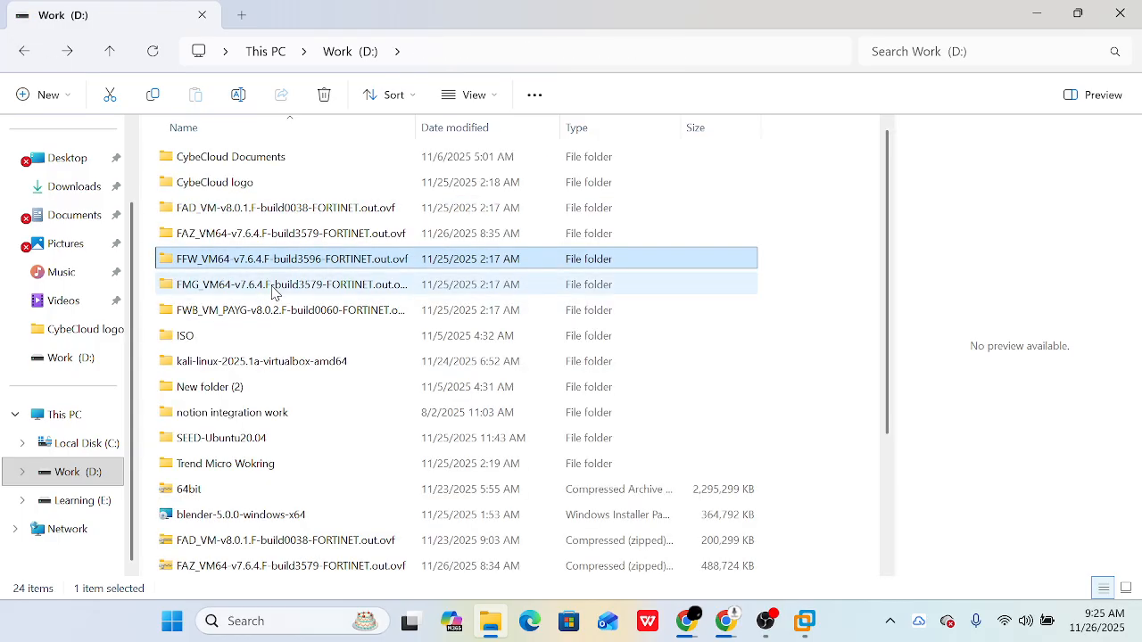
{"action": "left_click", "coordinate": [272, 288]}
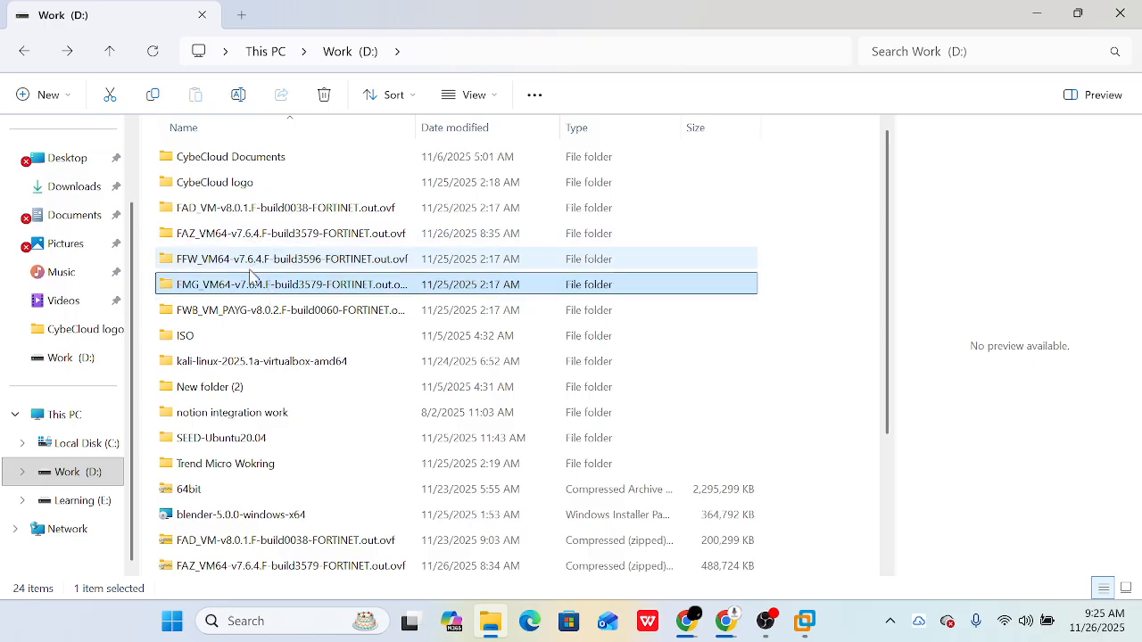
- Open the FortiFirewall 7.6.4 OVF folder and maximize the Explorer window
{"action": "double_click", "coordinate": [254, 261]}
{"action": "left_click", "coordinate": [251, 266]}
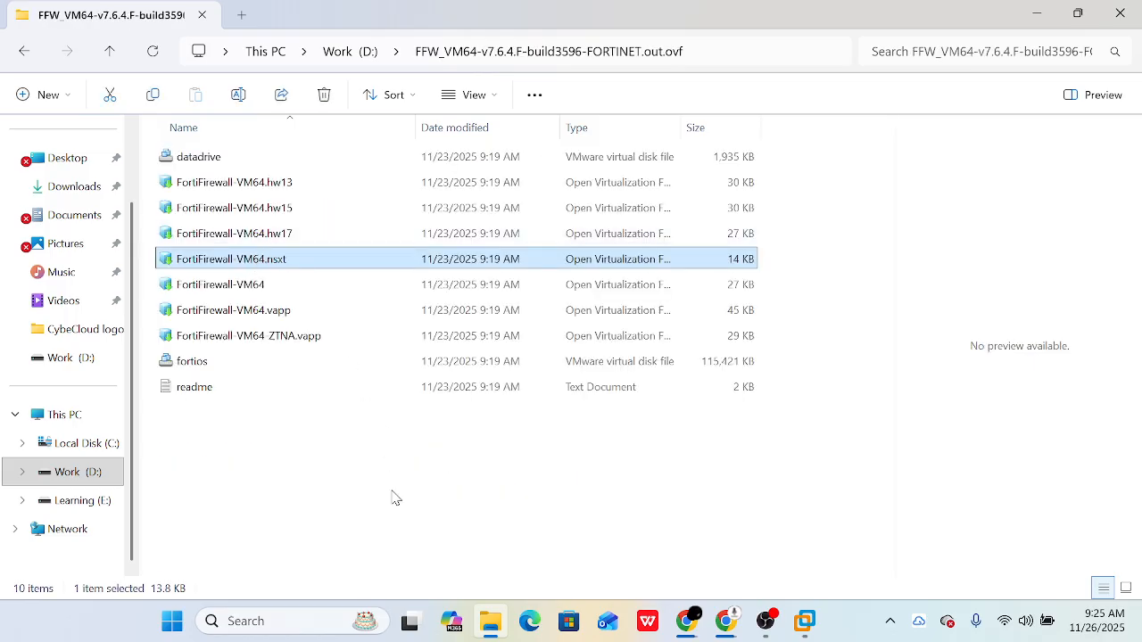
{"action": "left_click_drag", "start_coordinate": [489, 8], "coordinate": [417, 98]}
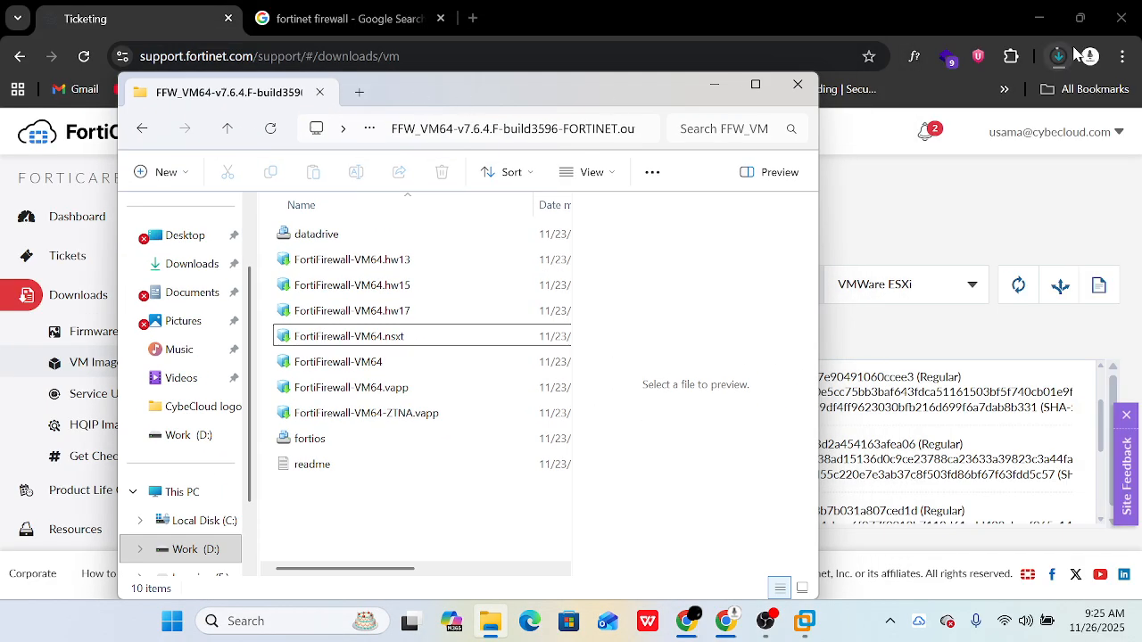
{"action": "left_click", "coordinate": [756, 87]}
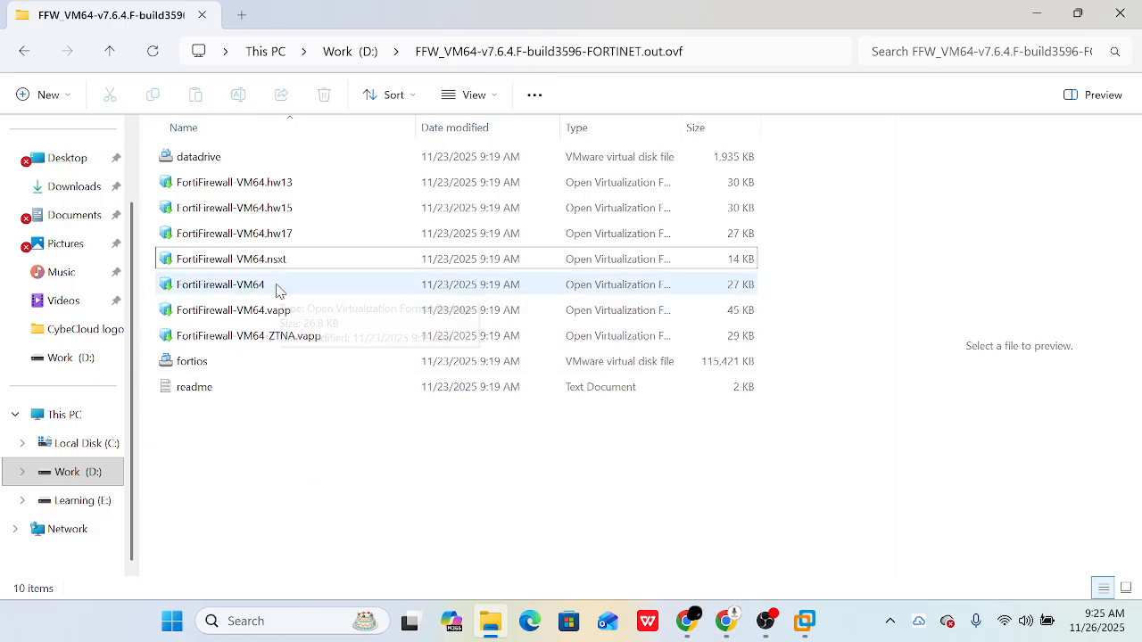
- Compare the hw13, hw15 and hw17 packages, then open FortiFirewall-VM64.hw13 in VMware Workstation
{"action": "left_click", "coordinate": [307, 186]}
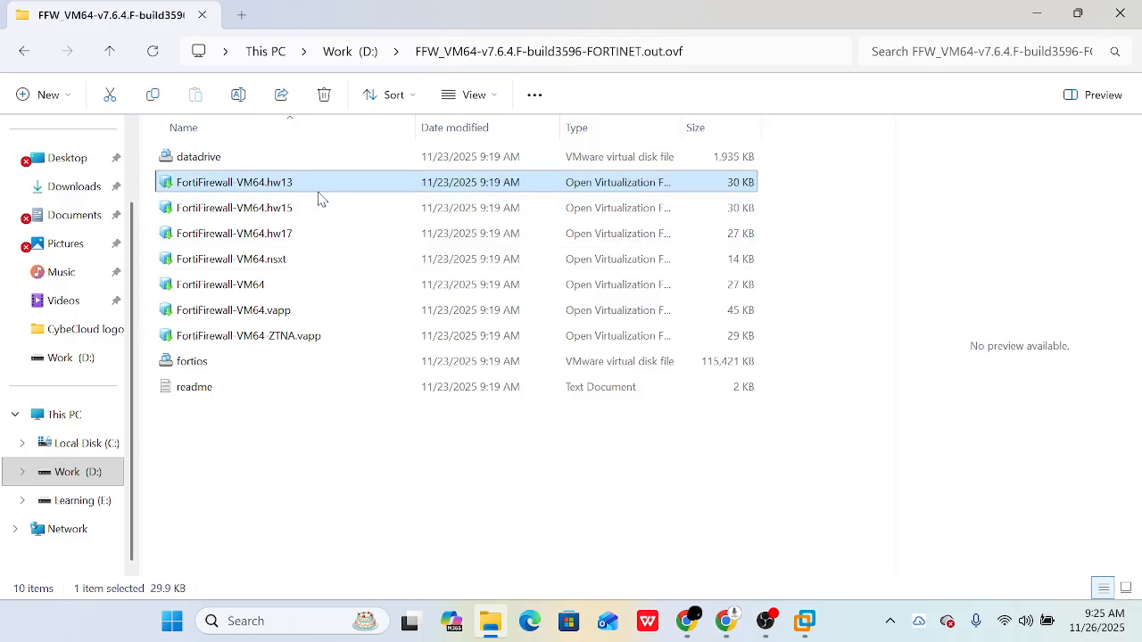
{"action": "left_click", "coordinate": [320, 205]}
{"action": "left_click", "coordinate": [316, 233]}
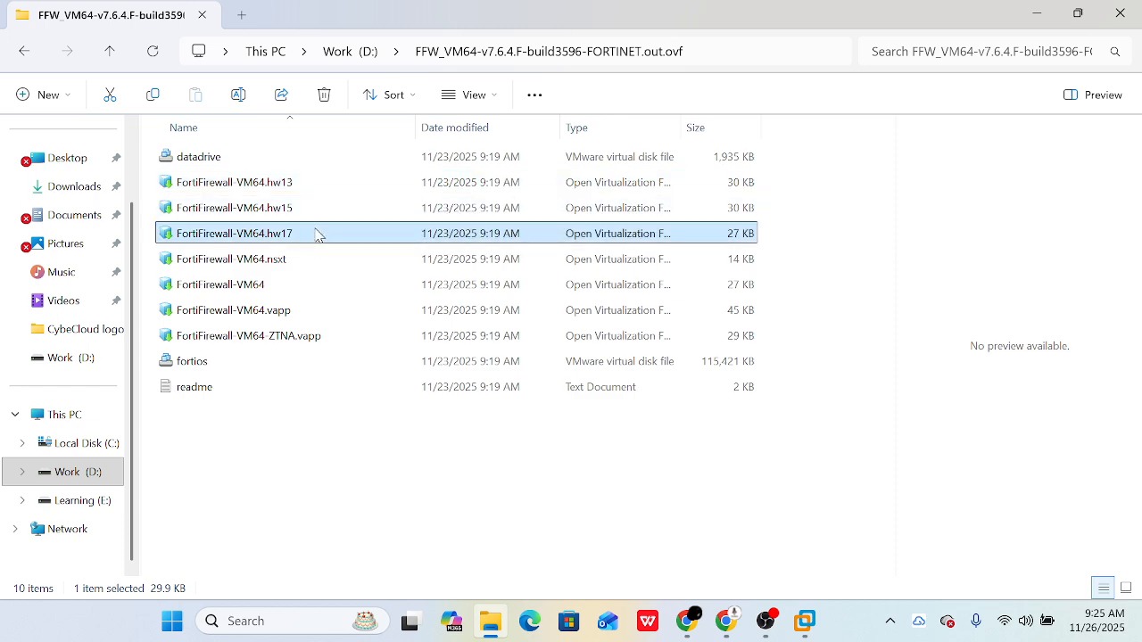
{"action": "double_click", "coordinate": [309, 186]}
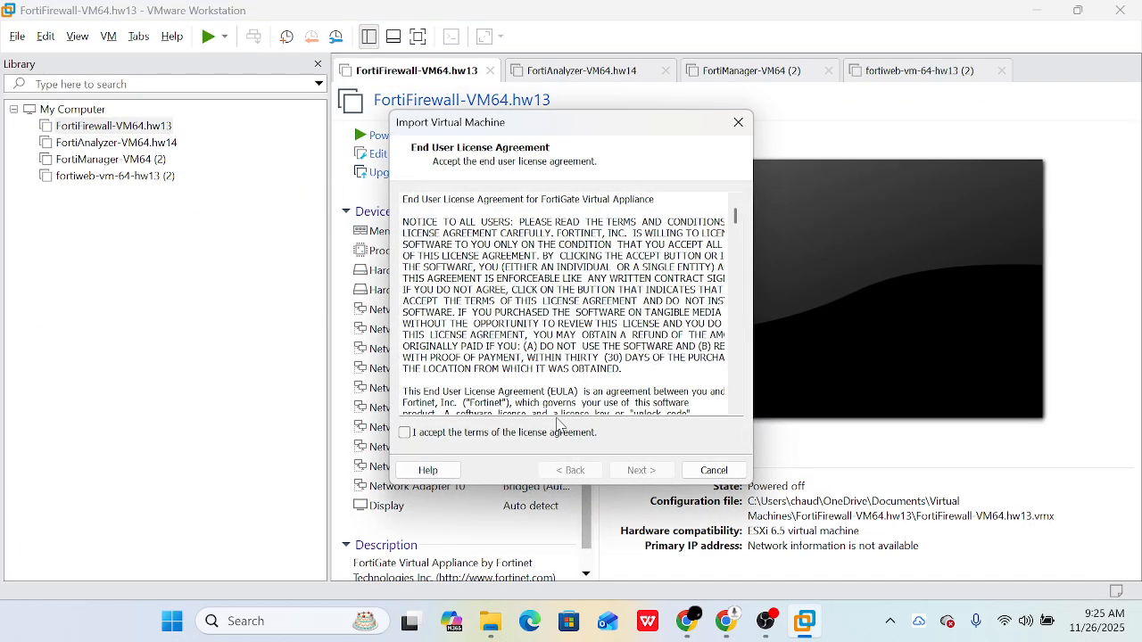
- Accept the FortiGate license, review the new machine's name and storage path, then cancel the import
{"action": "left_click", "coordinate": [501, 436]}
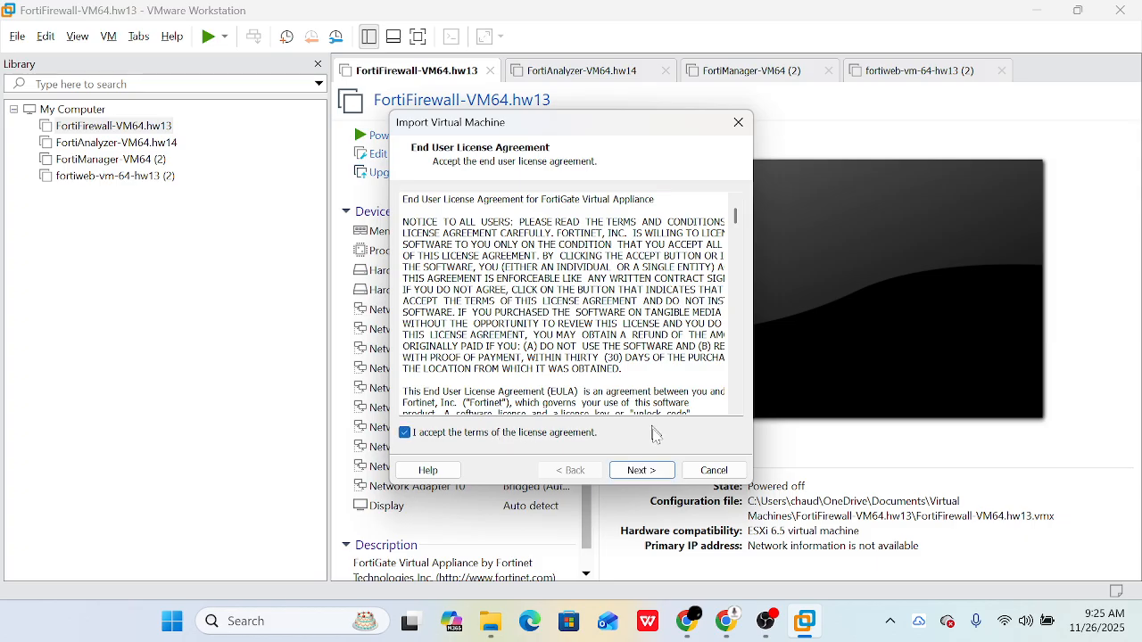
{"action": "left_click", "coordinate": [646, 470]}
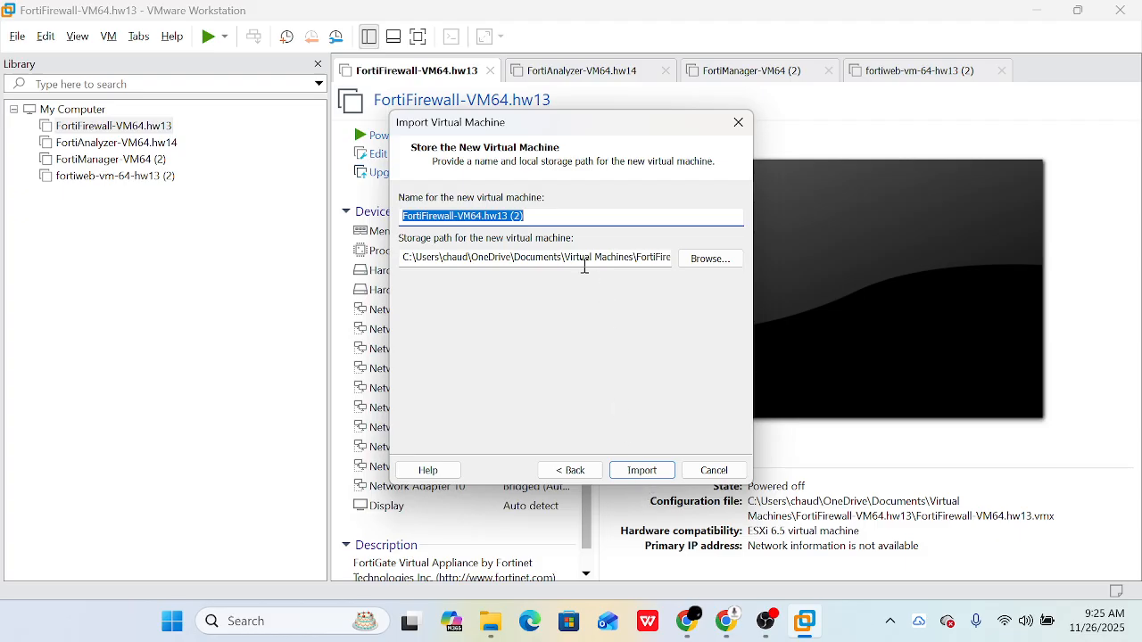
{"action": "left_click_drag", "start_coordinate": [581, 259], "coordinate": [549, 258]}
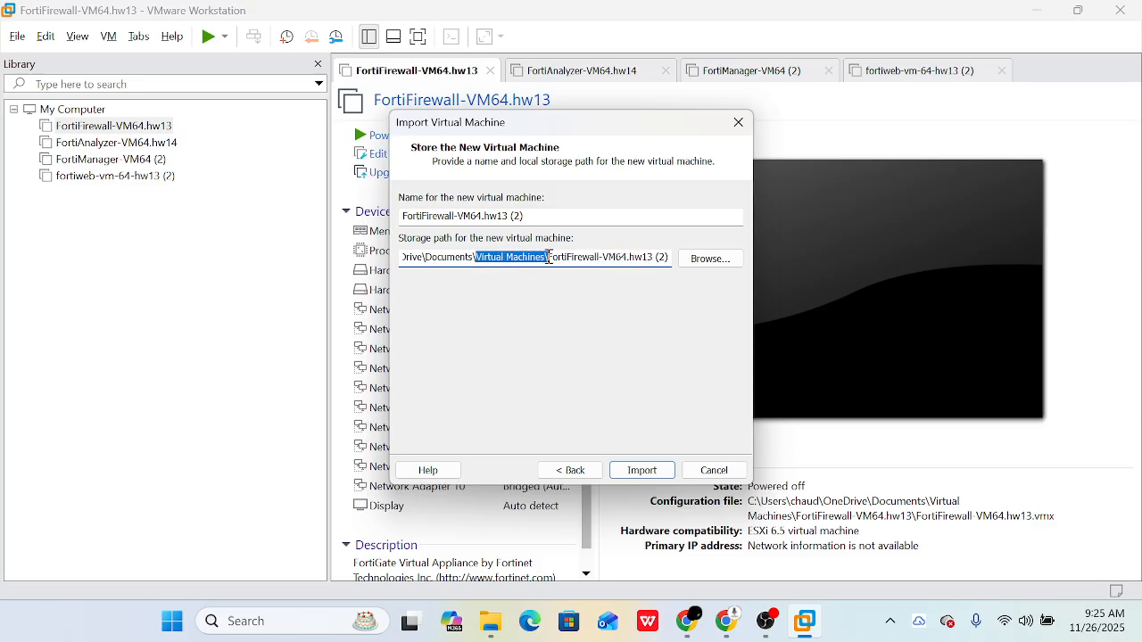
{"action": "left_click_drag", "start_coordinate": [541, 218], "coordinate": [471, 215]}
{"action": "left_click", "coordinate": [471, 215]}
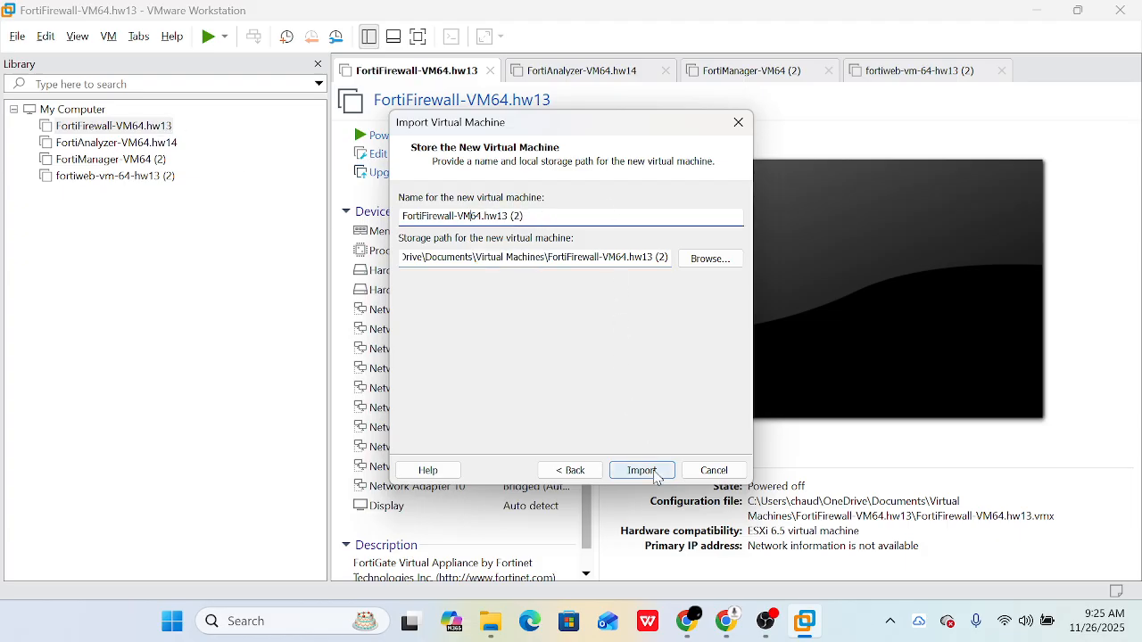
{"action": "left_click", "coordinate": [715, 471]}
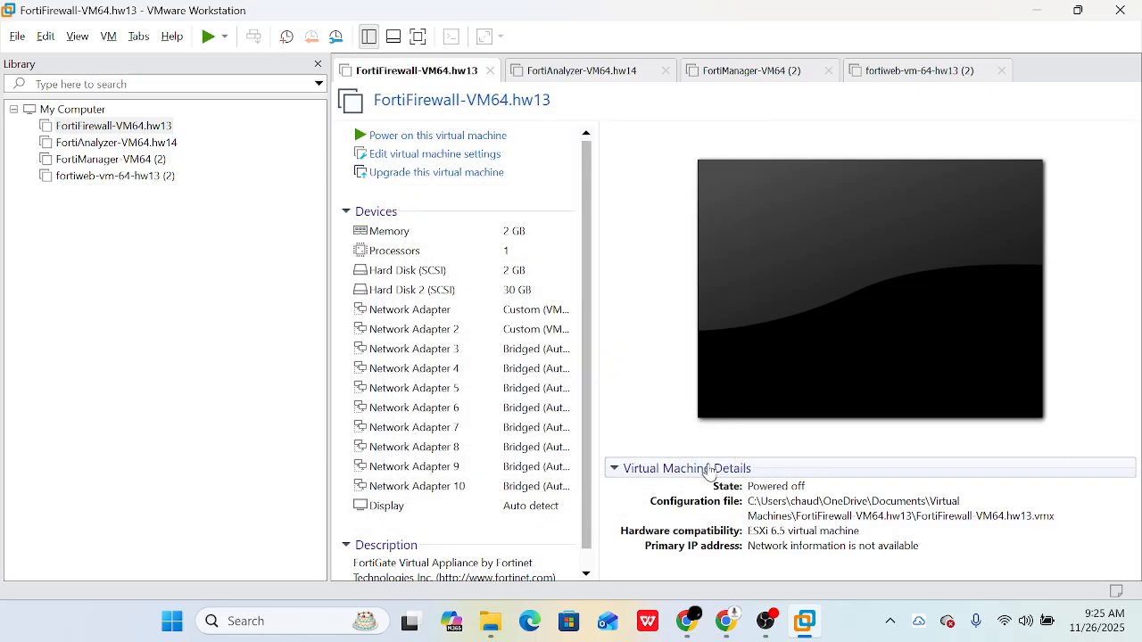
- Power on FortiFirewall-VM64.hw13 and dismiss the side-channel mitigations hint
{"action": "left_click", "coordinate": [138, 125]}
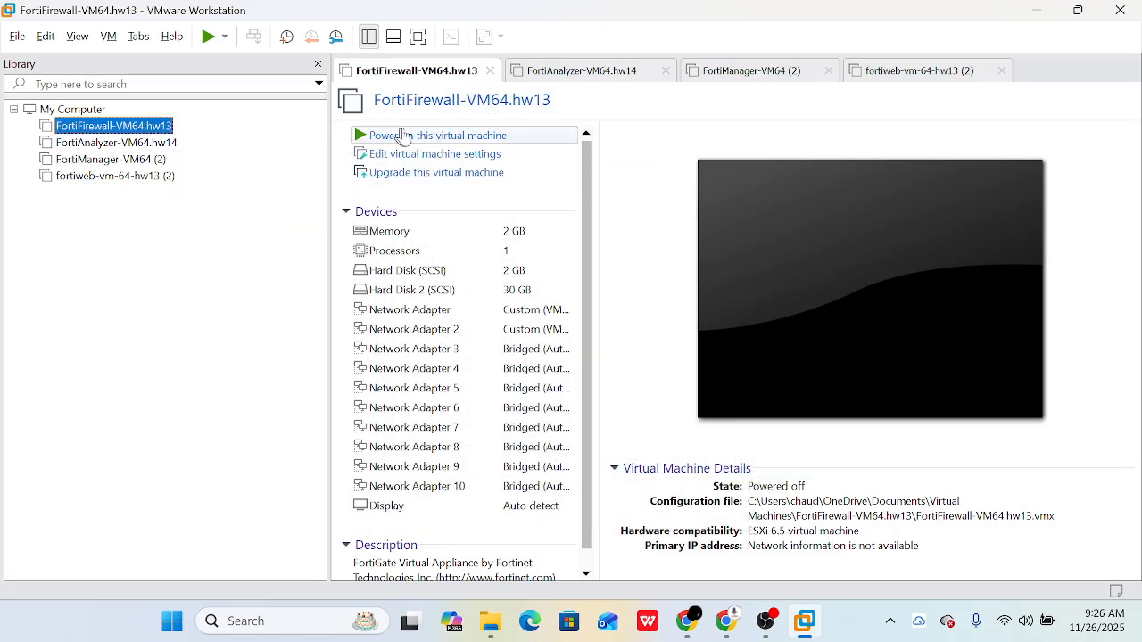
{"action": "left_click", "coordinate": [517, 139]}
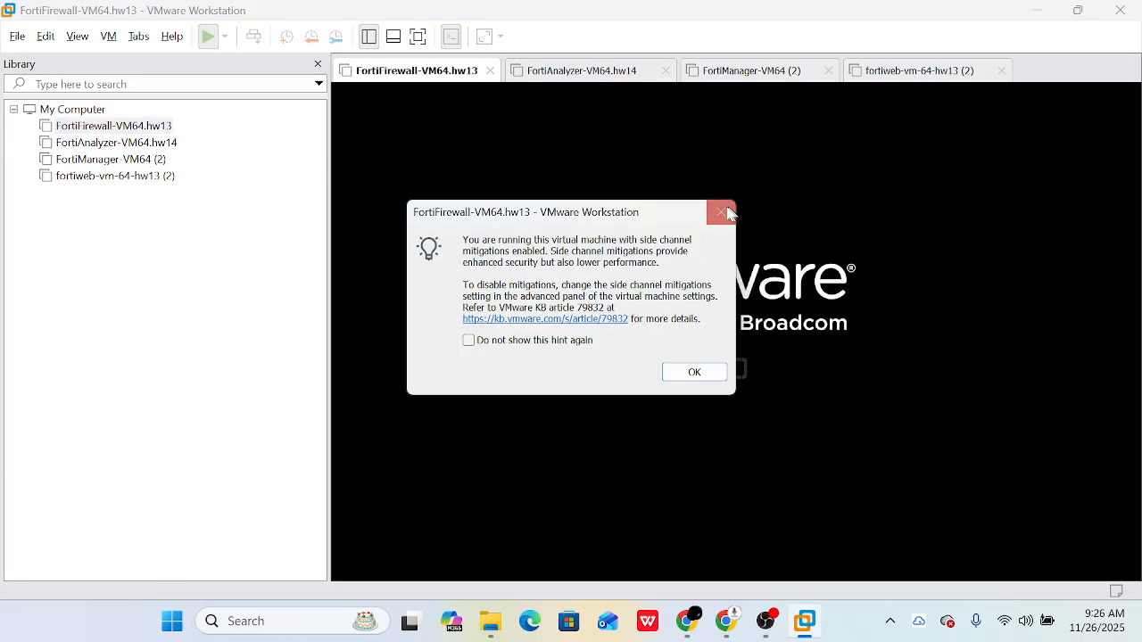
{"action": "left_click", "coordinate": [723, 212]}
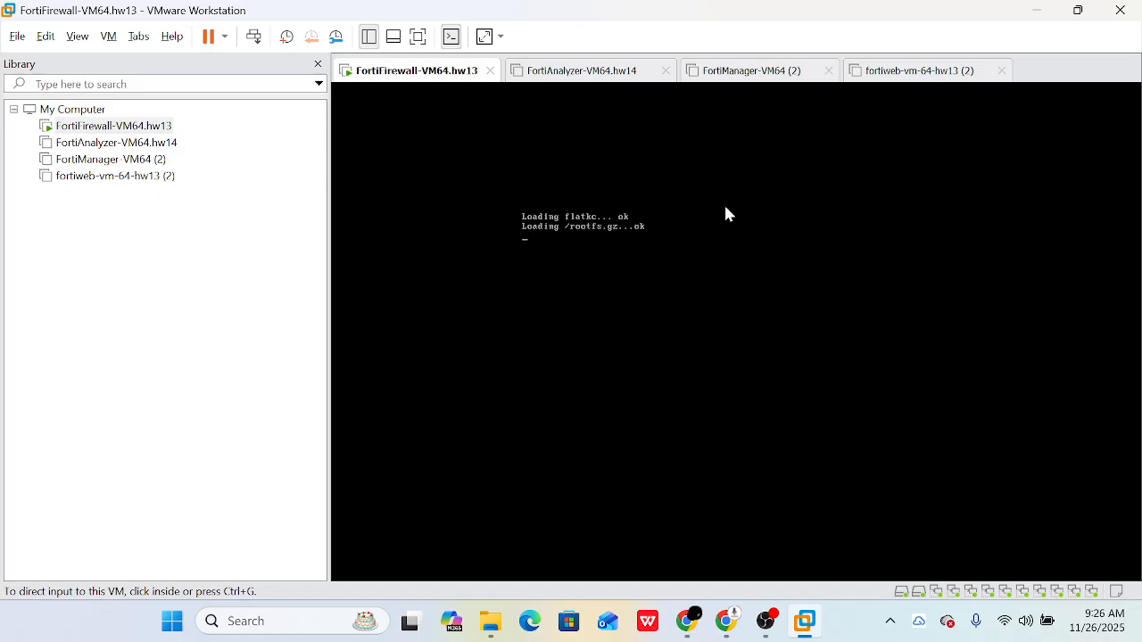
- Close the FortiAnalyzer-VM64.hw14, FortiManager-VM64 (2) and fortiweb-vm-64-hw13 (2) tabs
{"action": "left_click", "coordinate": [667, 71]}
{"action": "left_click", "coordinate": [655, 70]}
{"action": "left_click", "coordinate": [663, 71]}
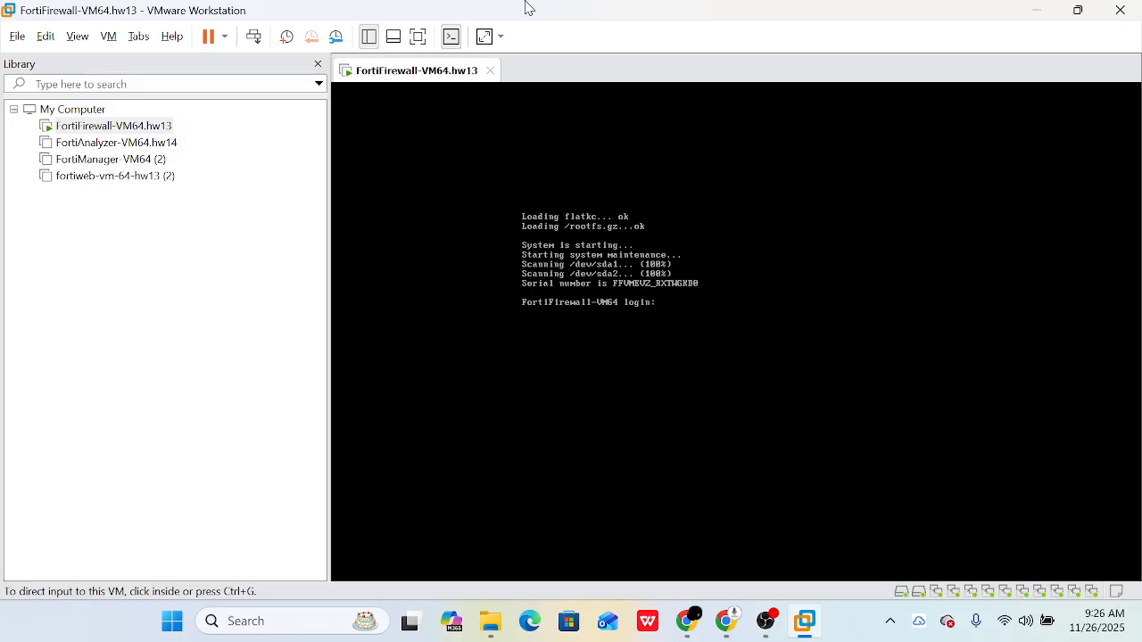
- Log in to the FortiFirewall console as admin, then release input and shrink the VMware window
{"action": "left_click", "coordinate": [639, 198]}
{"action": "type", "text": "admin"}
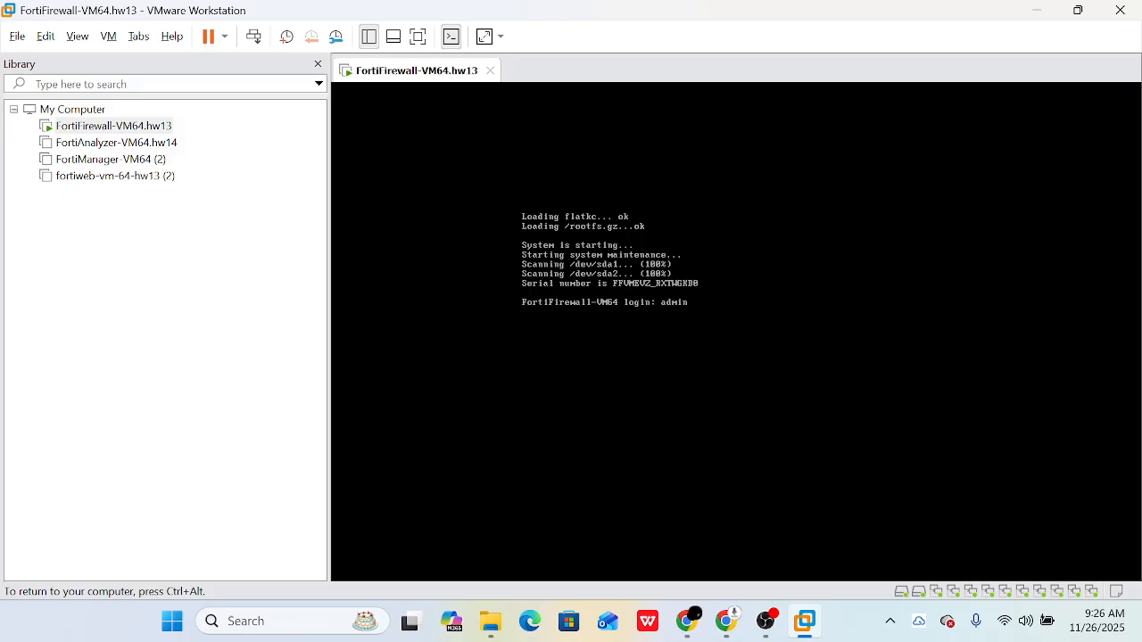
{"action": "key", "text": "Return"}
{"action": "key", "text": "Return"}
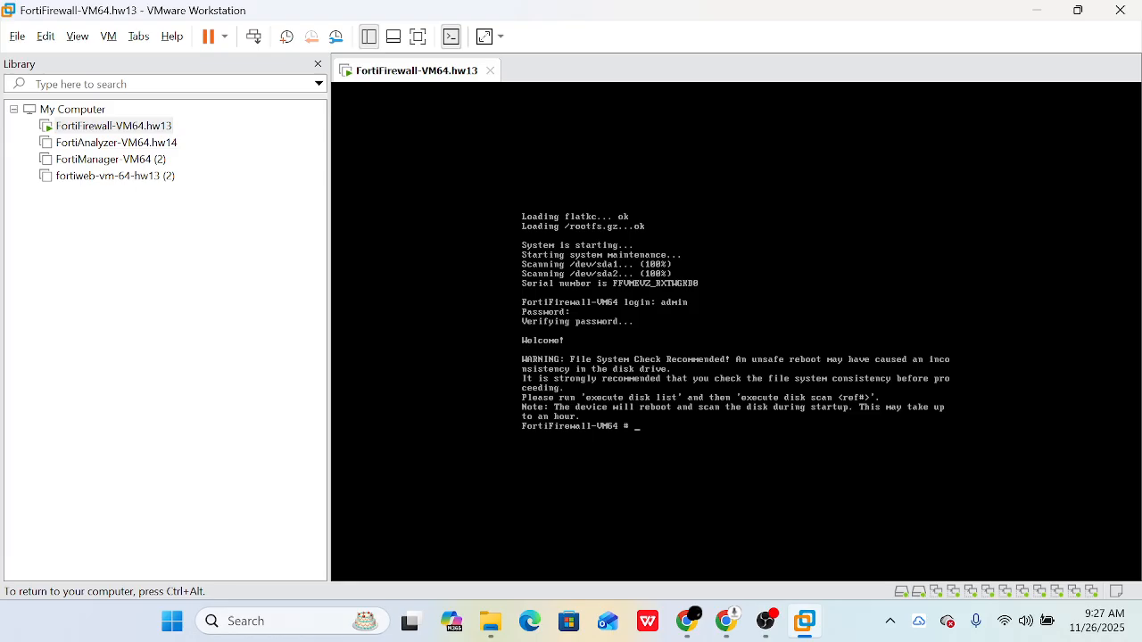
{"action": "key", "text": "ctrl+alt"}
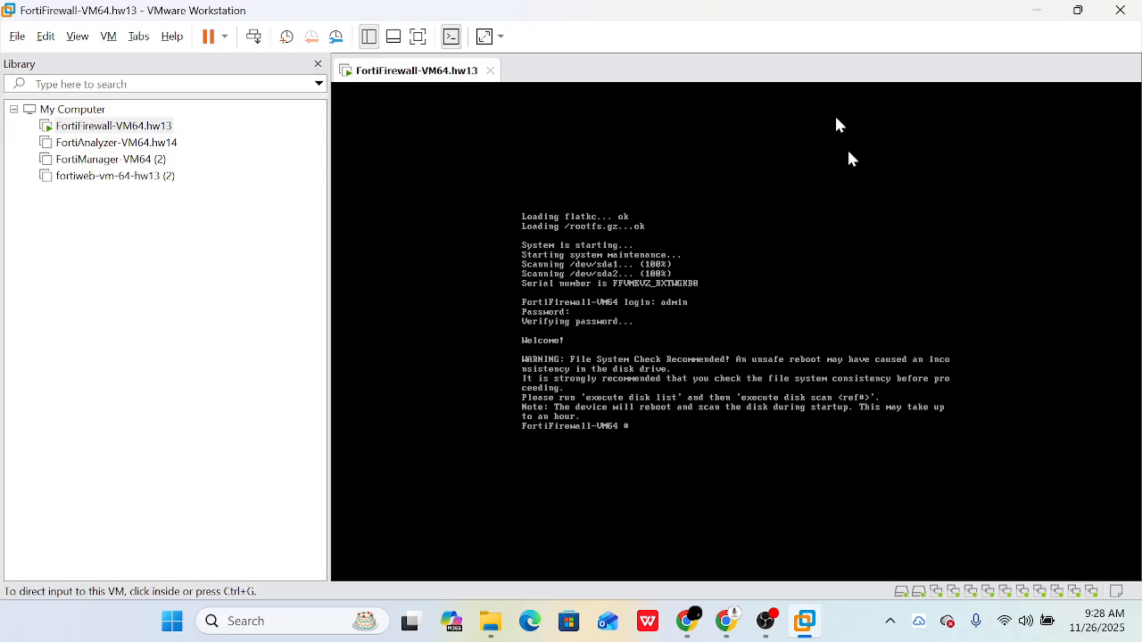
{"action": "left_click_drag", "start_coordinate": [765, 6], "coordinate": [680, 174]}
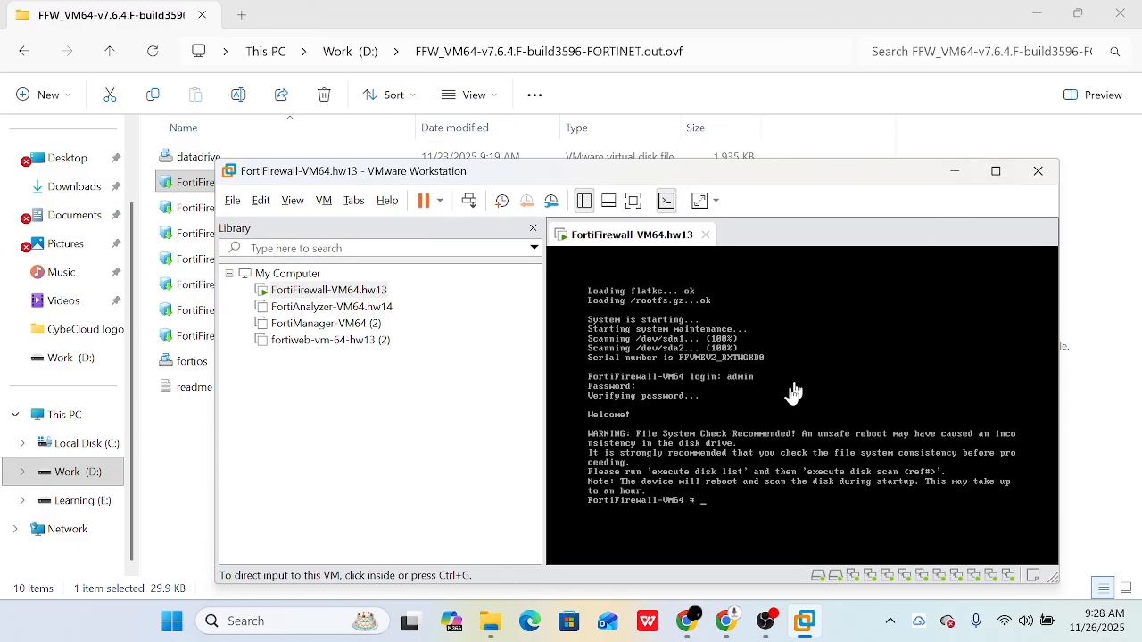
- On FortiCloud VM Images, cycle the product through FortiADC, FortiAnalyzer, FortiManager, Other and FortiWeb
{"action": "left_click", "coordinate": [726, 621]}
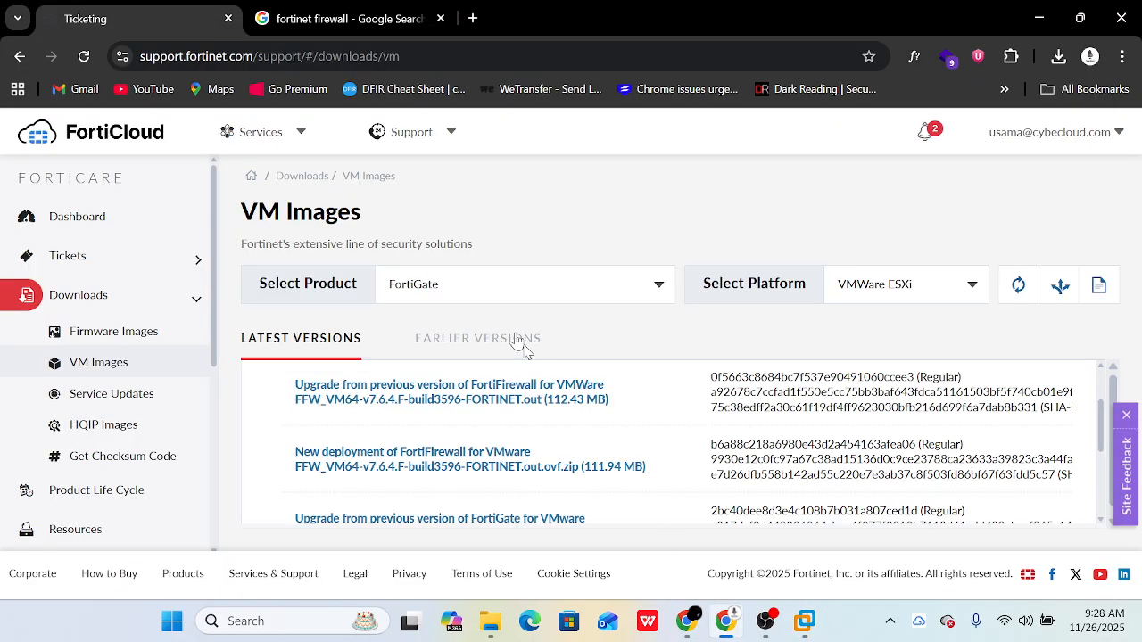
{"action": "left_click", "coordinate": [496, 302]}
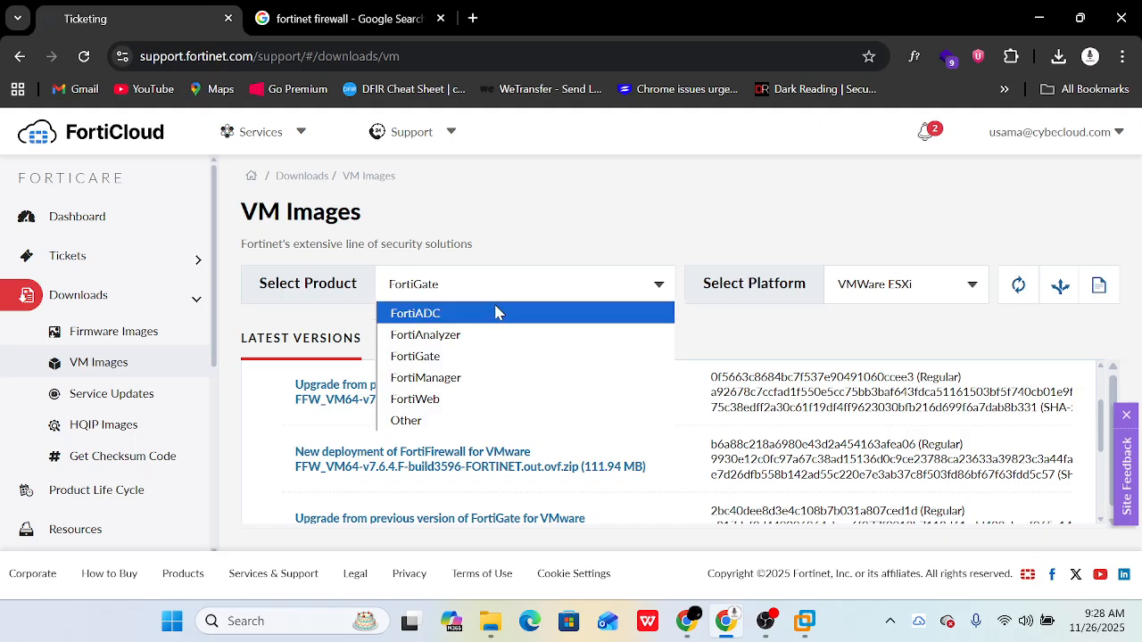
{"action": "left_click", "coordinate": [495, 314]}
{"action": "left_click", "coordinate": [498, 298]}
{"action": "left_click", "coordinate": [481, 335]}
{"action": "left_click", "coordinate": [486, 298]}
{"action": "left_click", "coordinate": [473, 378]}
{"action": "left_click", "coordinate": [490, 304]}
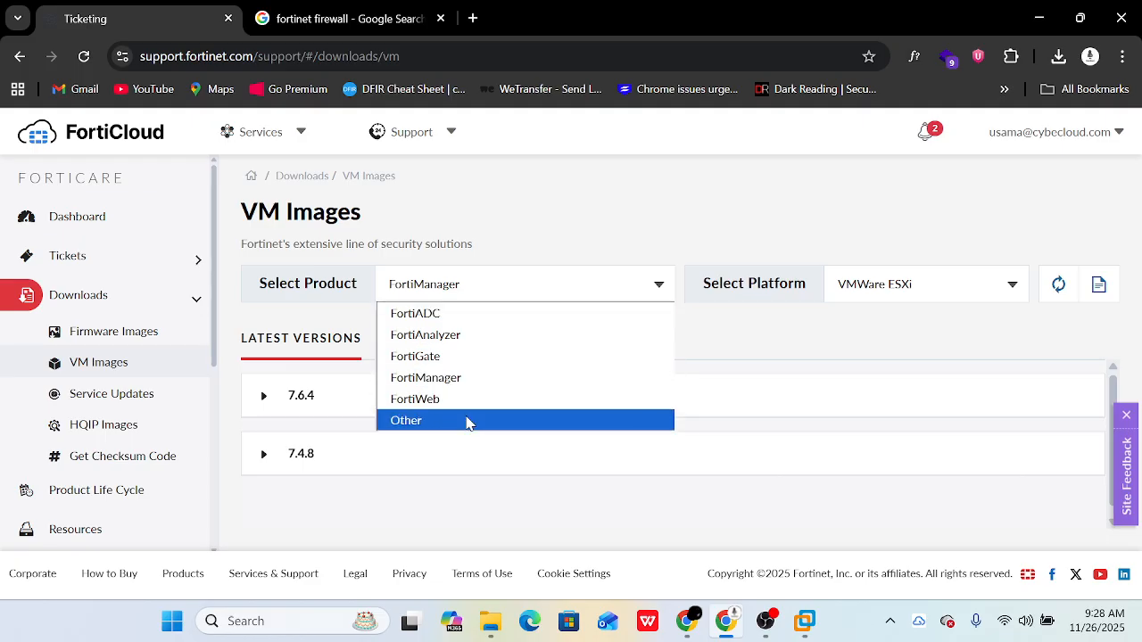
{"action": "left_click", "coordinate": [465, 421]}
{"action": "left_click", "coordinate": [476, 299]}
{"action": "left_click", "coordinate": [448, 398]}
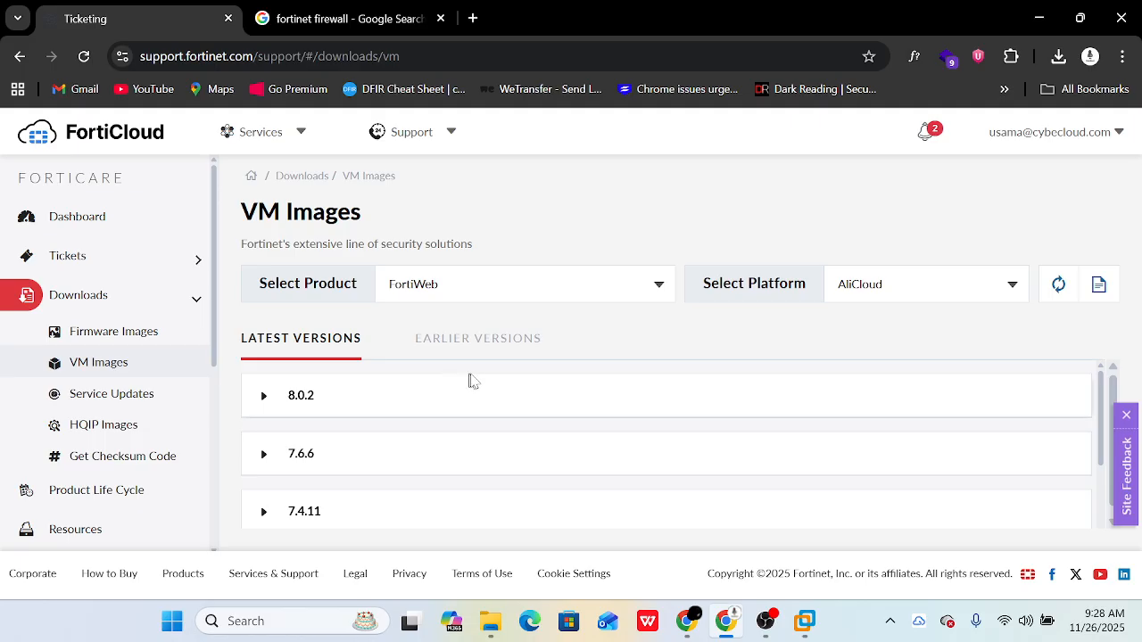
- Switch the platform filter through XEN and VMWare ESXi to Vbox
{"action": "left_click", "coordinate": [865, 285]}
{"action": "left_click", "coordinate": [876, 546]}
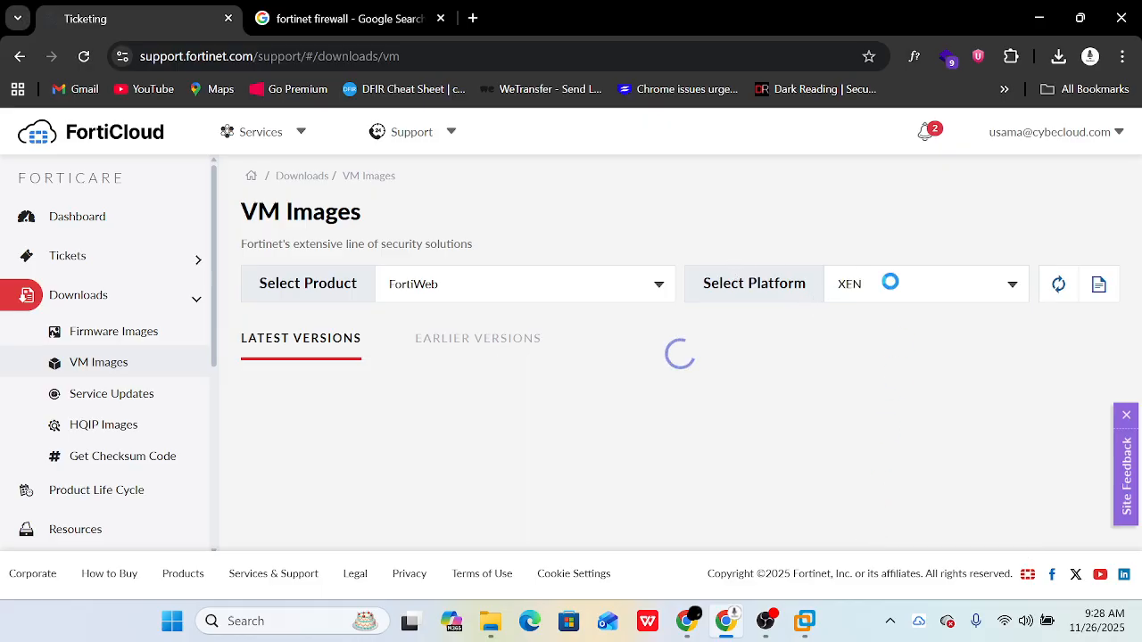
{"action": "left_click", "coordinate": [883, 287]}
{"action": "left_click", "coordinate": [864, 527]}
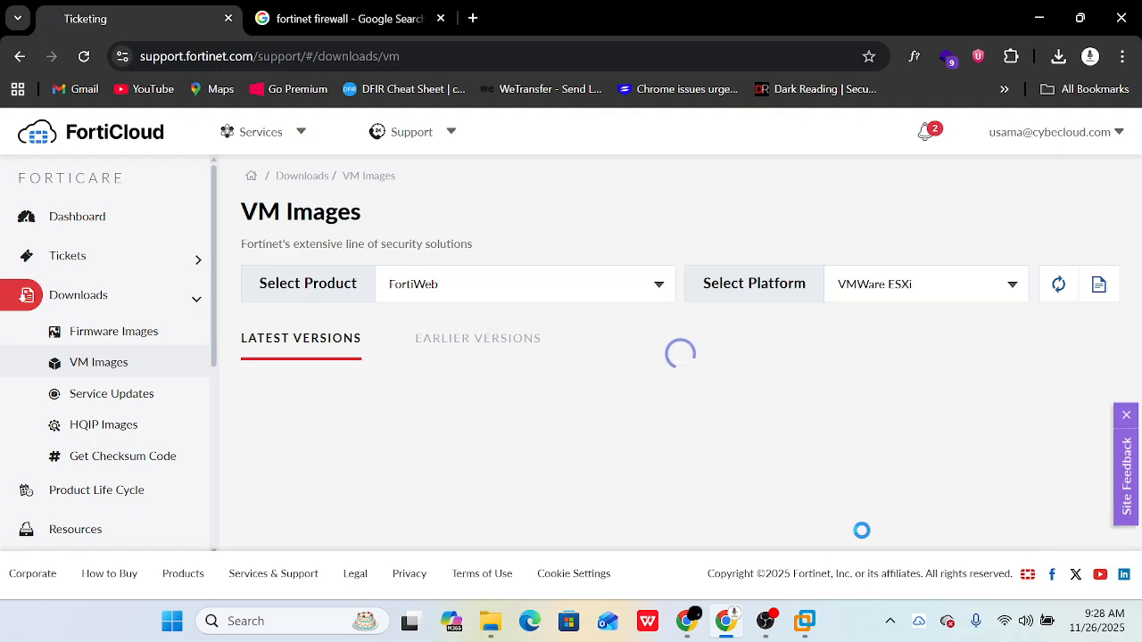
{"action": "left_click", "coordinate": [890, 295]}
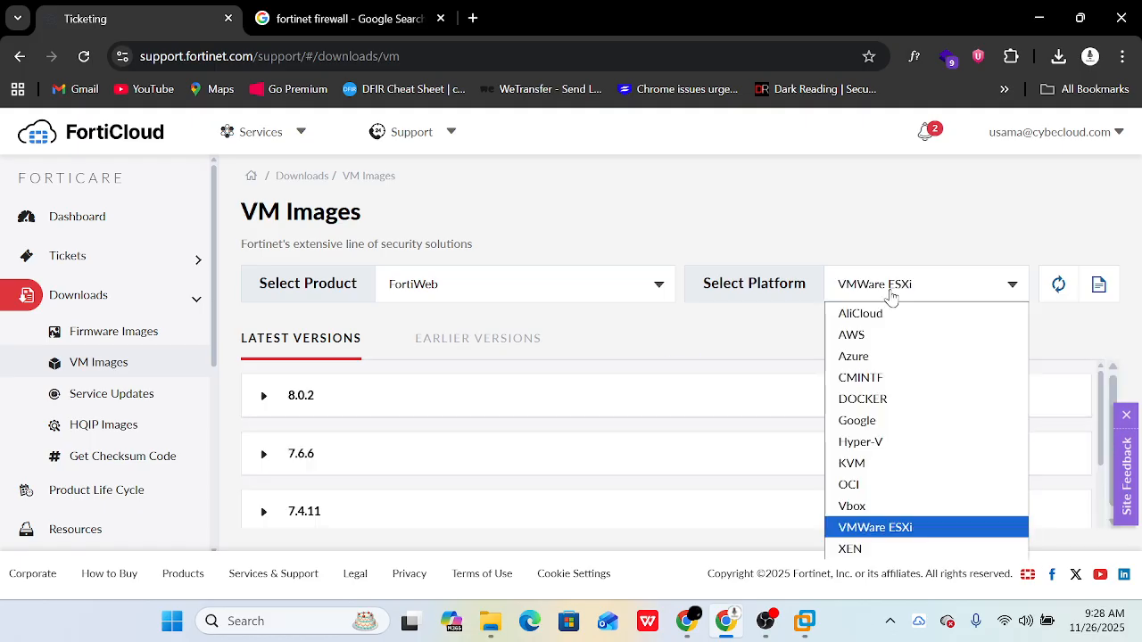
{"action": "left_click", "coordinate": [898, 505]}
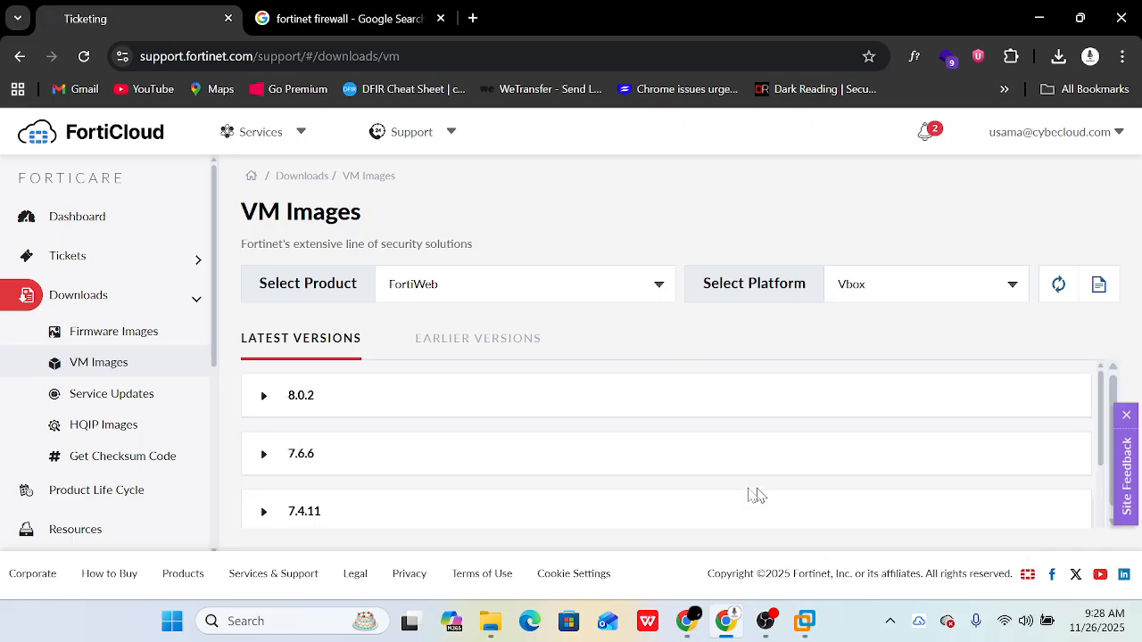
- Expand FortiWeb 8.0.2 to show its .out and .out.vbox.zip downloads, keeping Vbox selected
{"action": "left_click", "coordinate": [515, 408]}
{"action": "scroll", "coordinate": [510, 438], "scroll_direction": "down", "scroll_amount": 2}
{"action": "scroll", "coordinate": [515, 438], "scroll_direction": "up", "scroll_amount": 1}
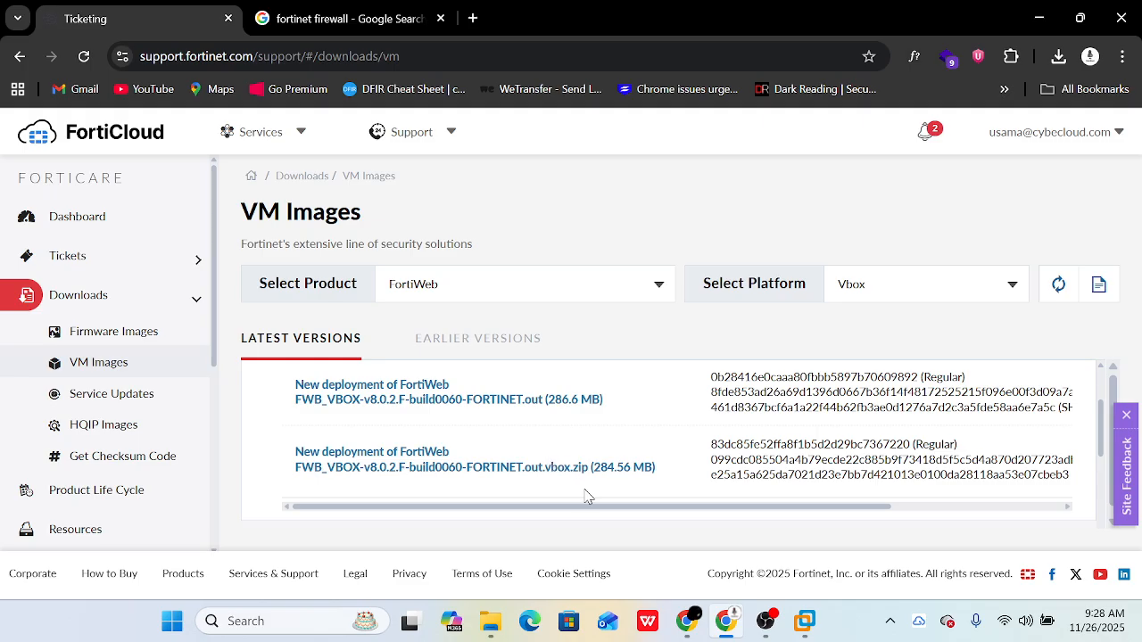
{"action": "left_click", "coordinate": [876, 287]}
{"action": "left_click", "coordinate": [853, 298]}
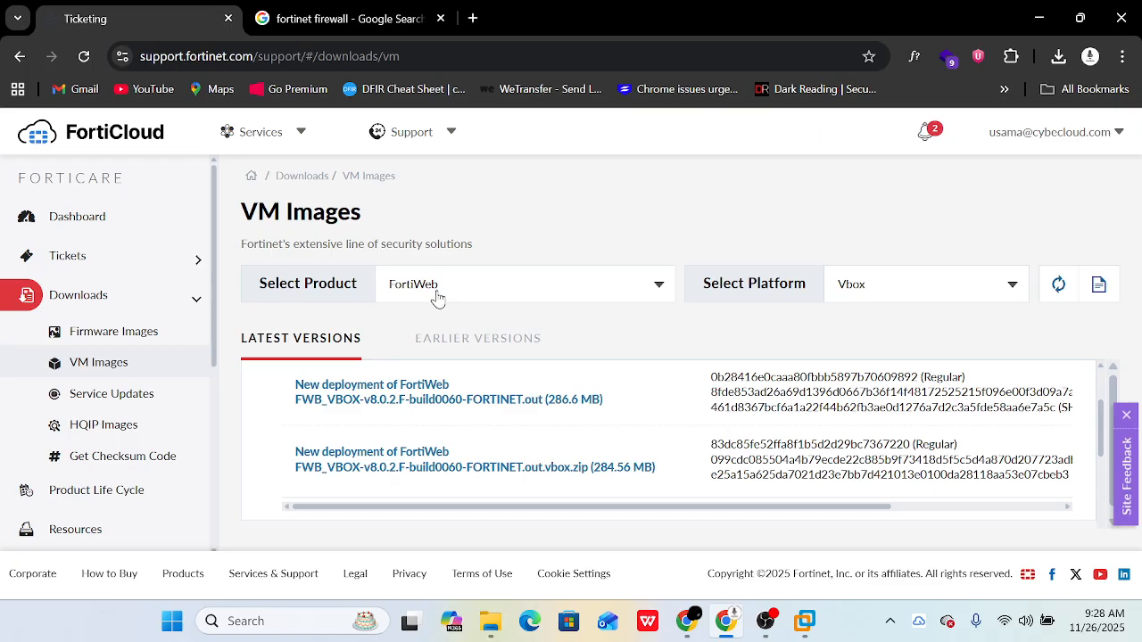